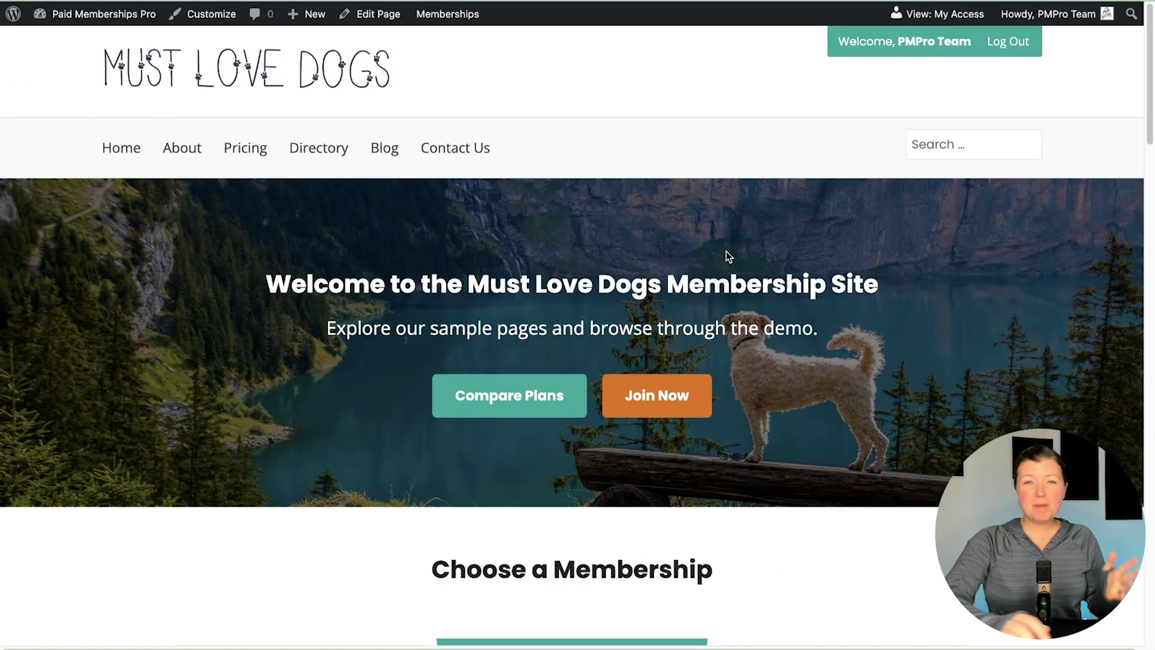
Search the Add Ons for 'lock' and install the Lock Membership Level add-on.
mouse_move(444, 24)
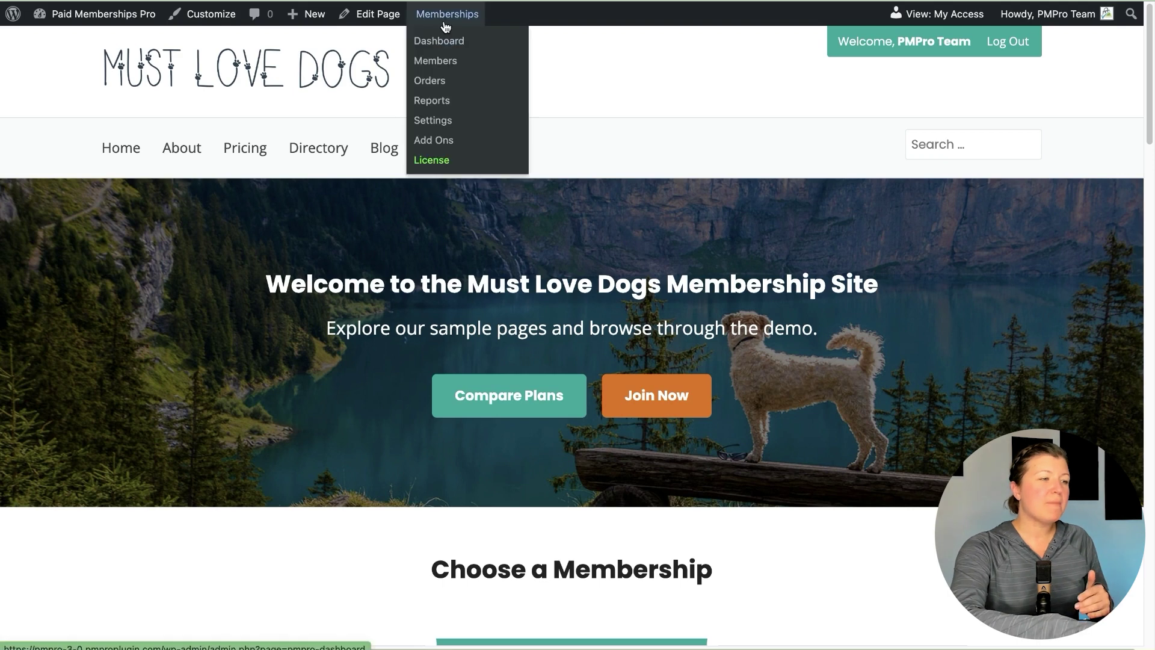
left_click(441, 142)
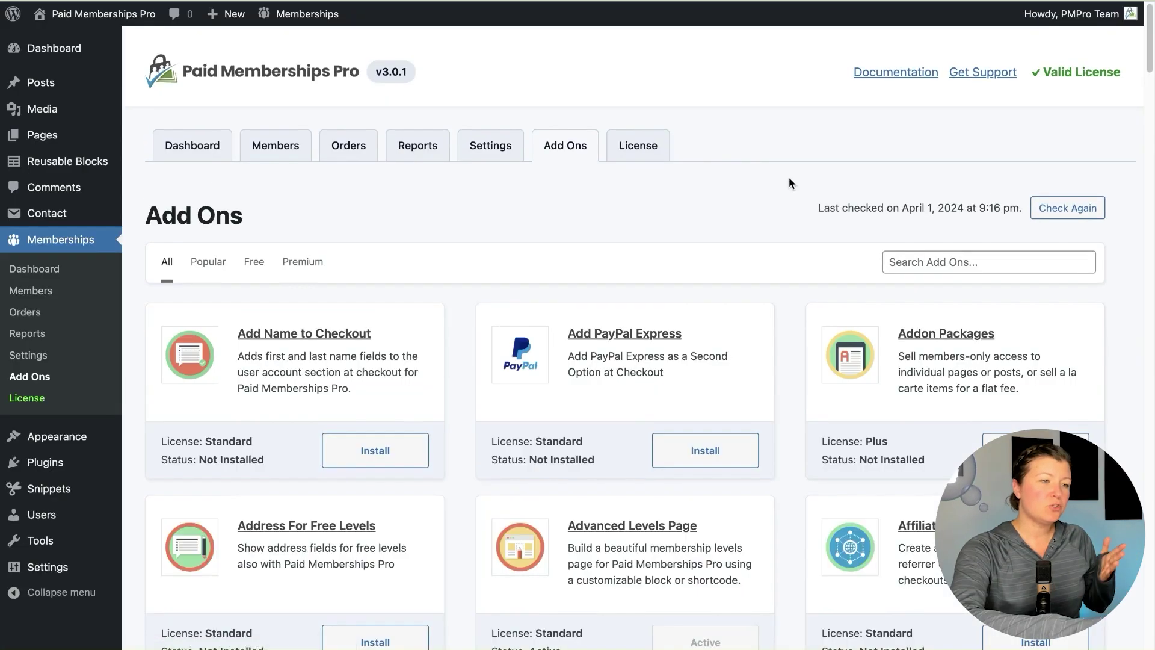
left_click(937, 260)
type("lock")
left_click(716, 456)
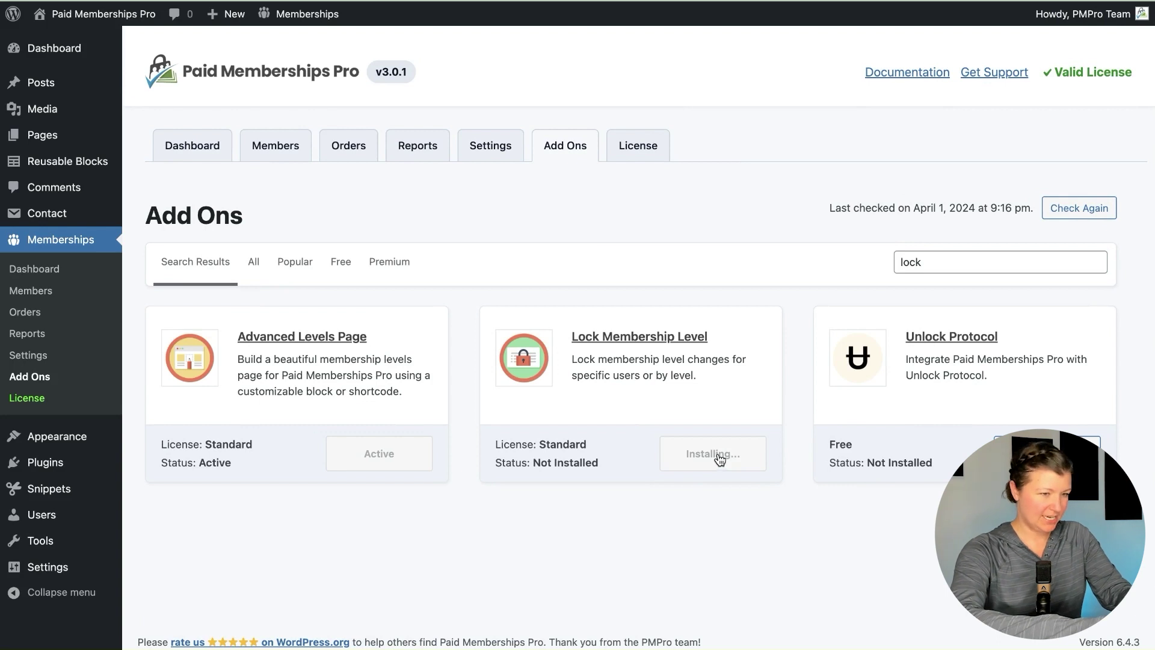
Activate the Lock Membership Level add-on and go to the membership settings.
left_click(946, 257)
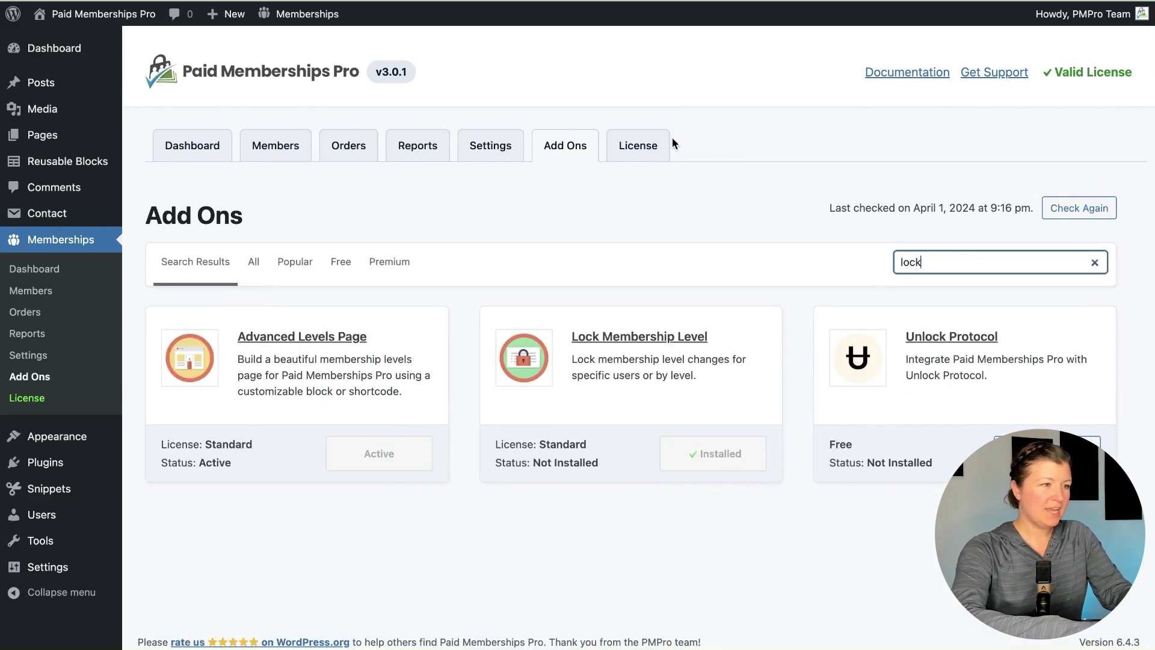
key("BackSpace")
key("BackSpace")
key("BackSpace")
key("BackSpace")
left_click(939, 260)
type("lock")
left_click(709, 463)
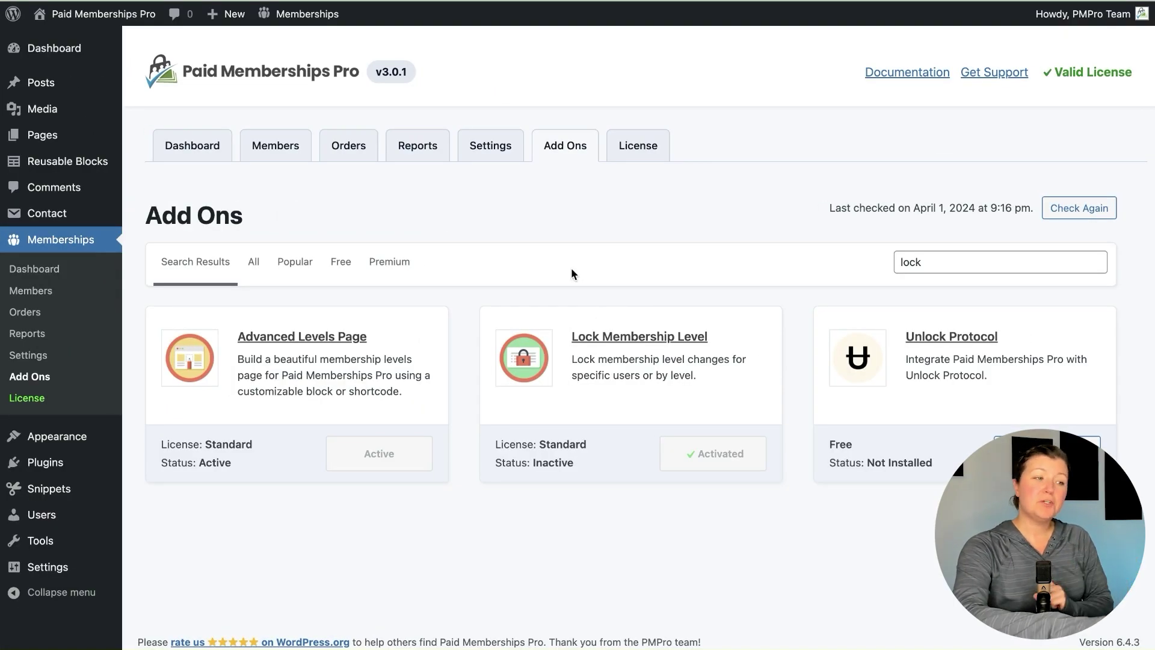
left_click(489, 145)
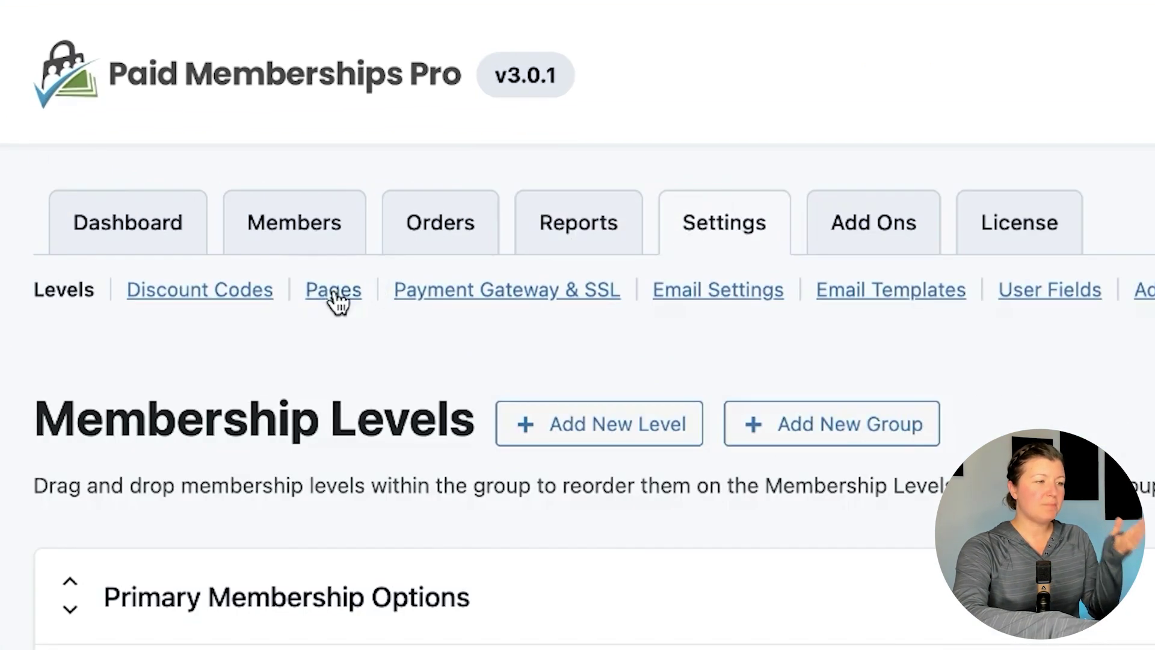
Generate the Membership Locked page under Settings > Pages and open it in the block editor.
left_click(335, 291)
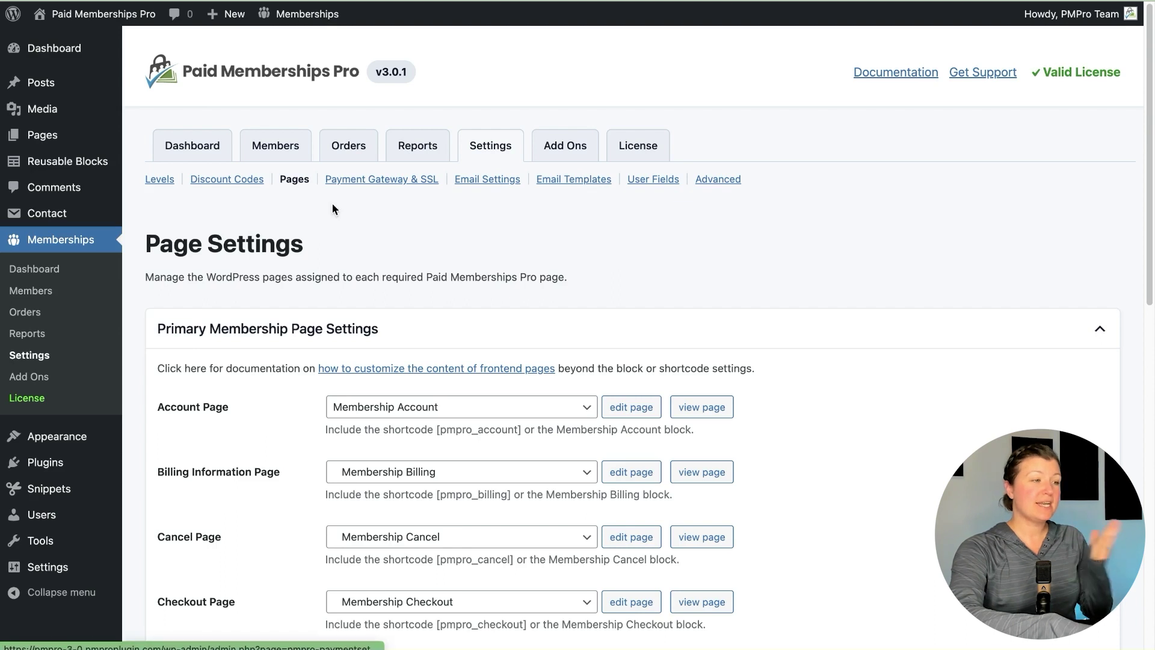
scroll(330, 288, "down", 12)
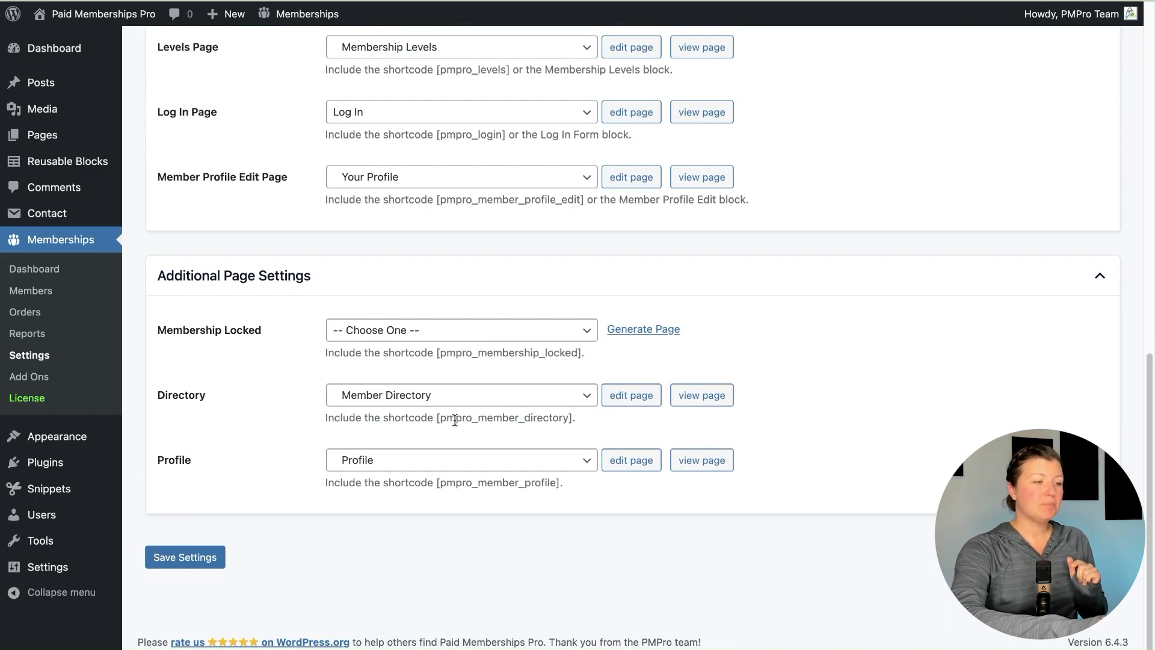
left_click(643, 329)
scroll(860, 352, "down", 10)
scroll(804, 359, "up", 1)
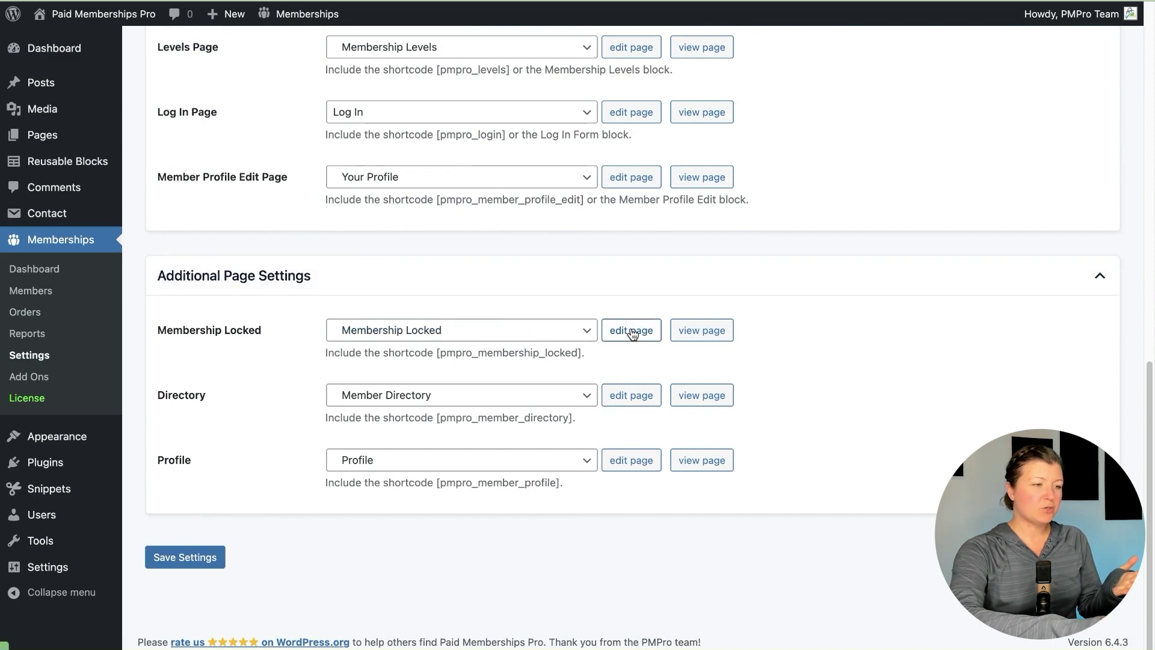
left_click(186, 559)
scroll(535, 268, "down", 15)
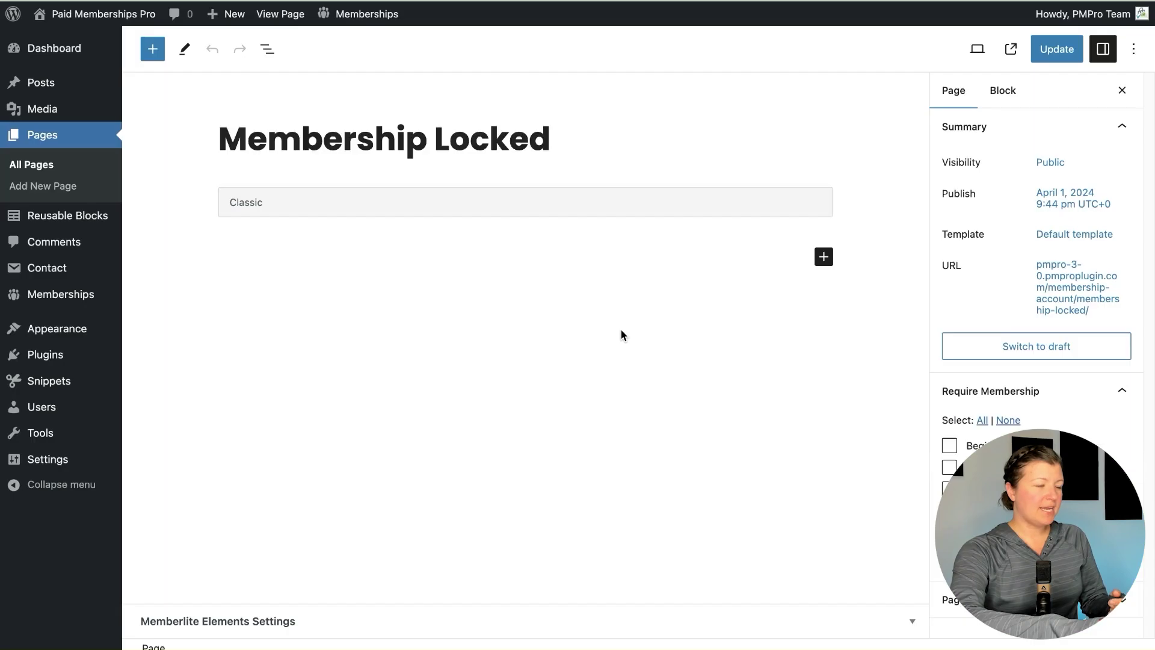
Convert the Classic block to a [pmpro_membership_locked] Shortcode block and preview the page in a new tab.
left_click(516, 207)
left_click(326, 160)
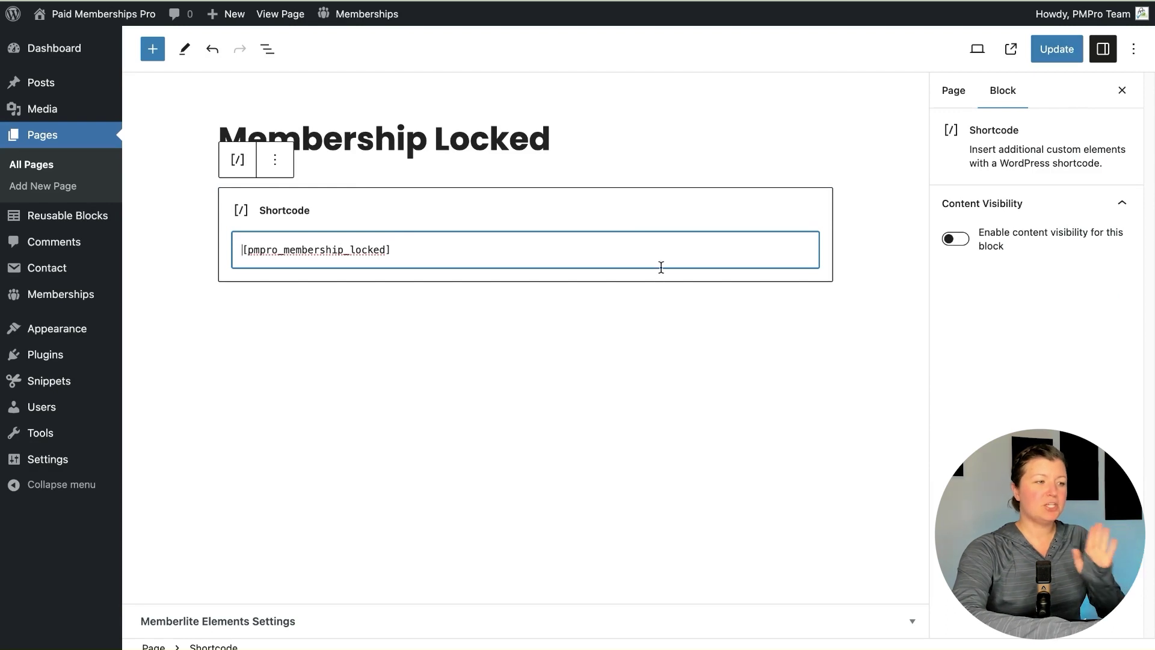
right_click(281, 15)
left_click(301, 26)
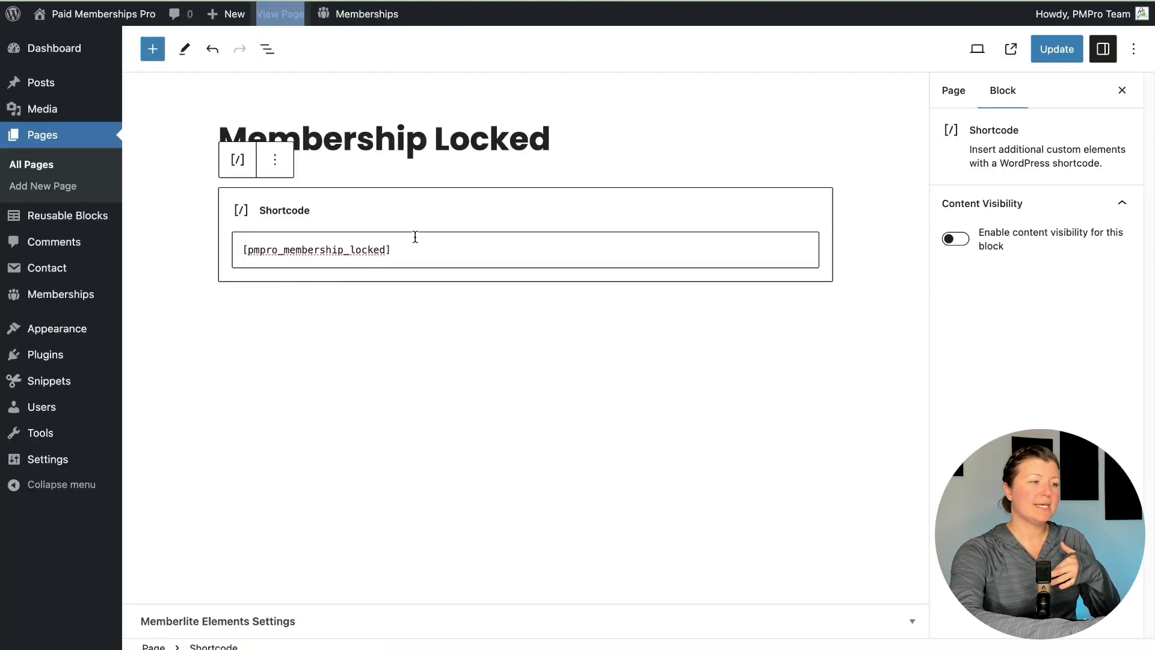
left_click(425, 250)
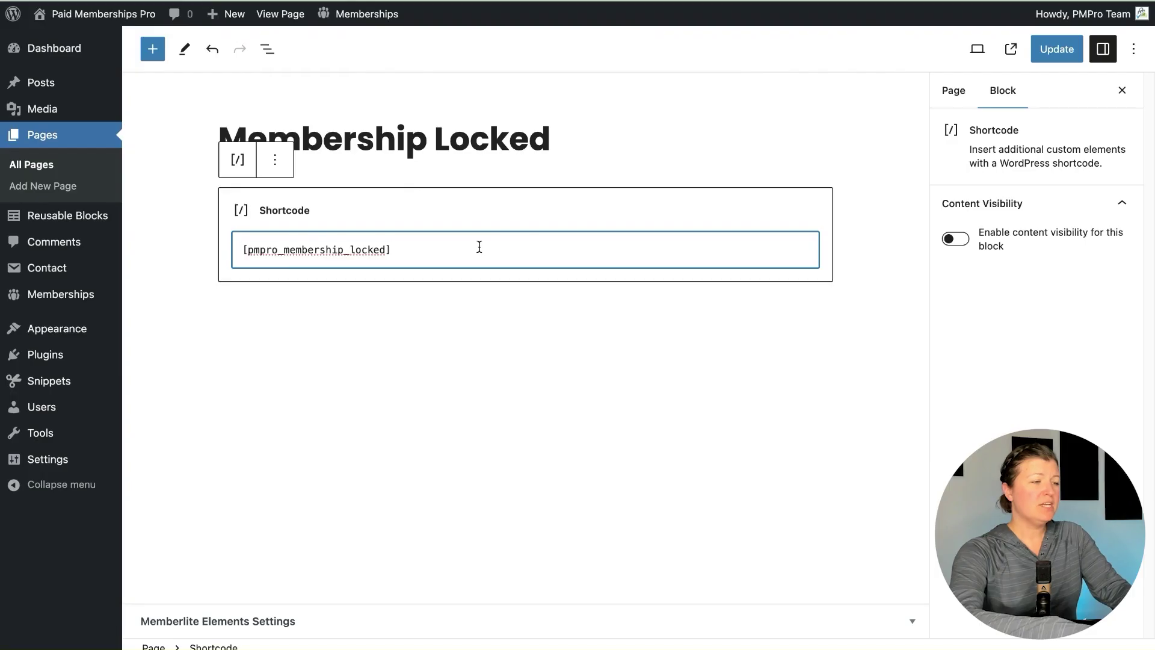
Give the shortcode a message attribute reading "Contact us to understand why you're locked.".
key("super+a")
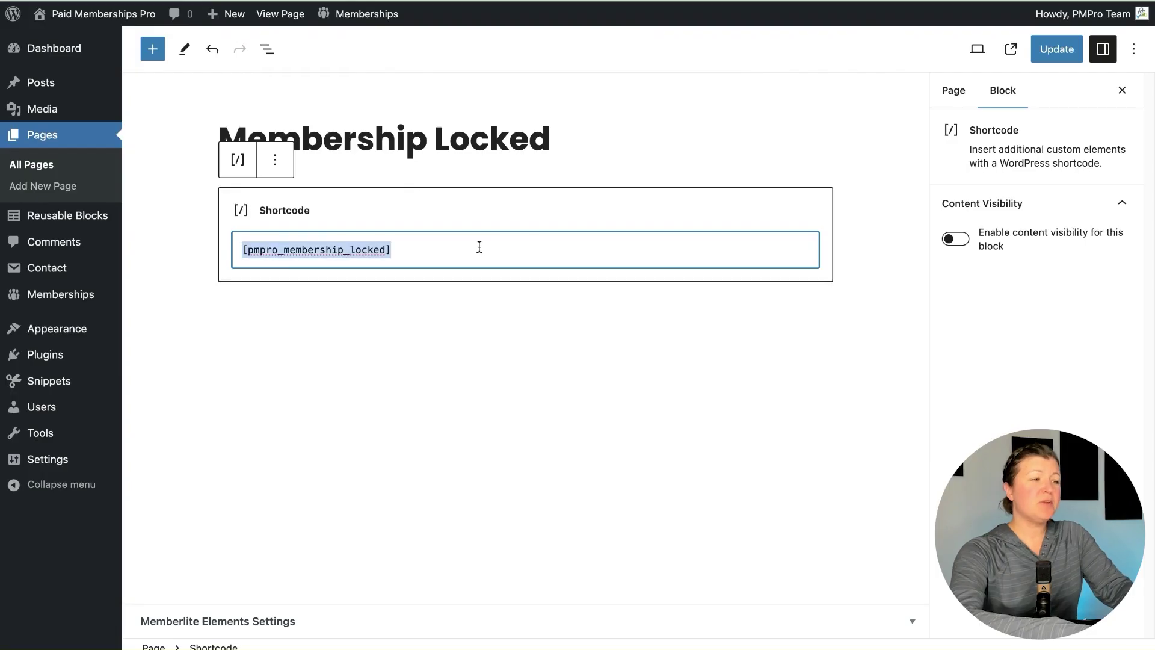
type("[pmpro_membership_locked message=\"An administrator has locked changes to your membership account.\"]")
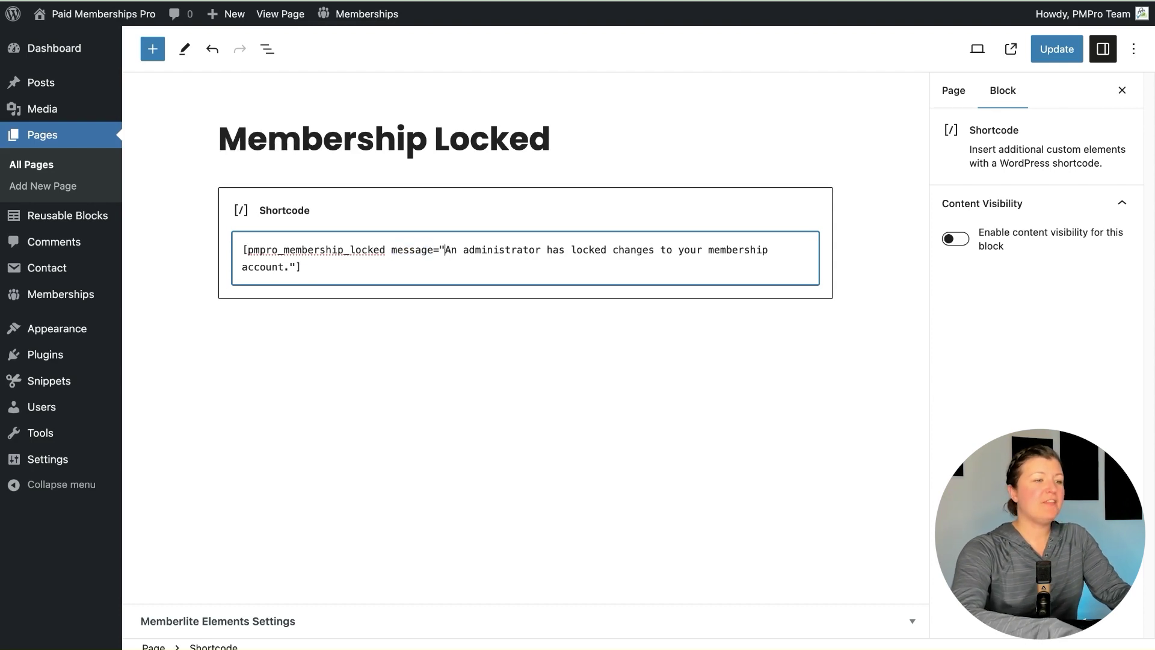
key("shift+Down")
key("shift+Left")
key("Right")
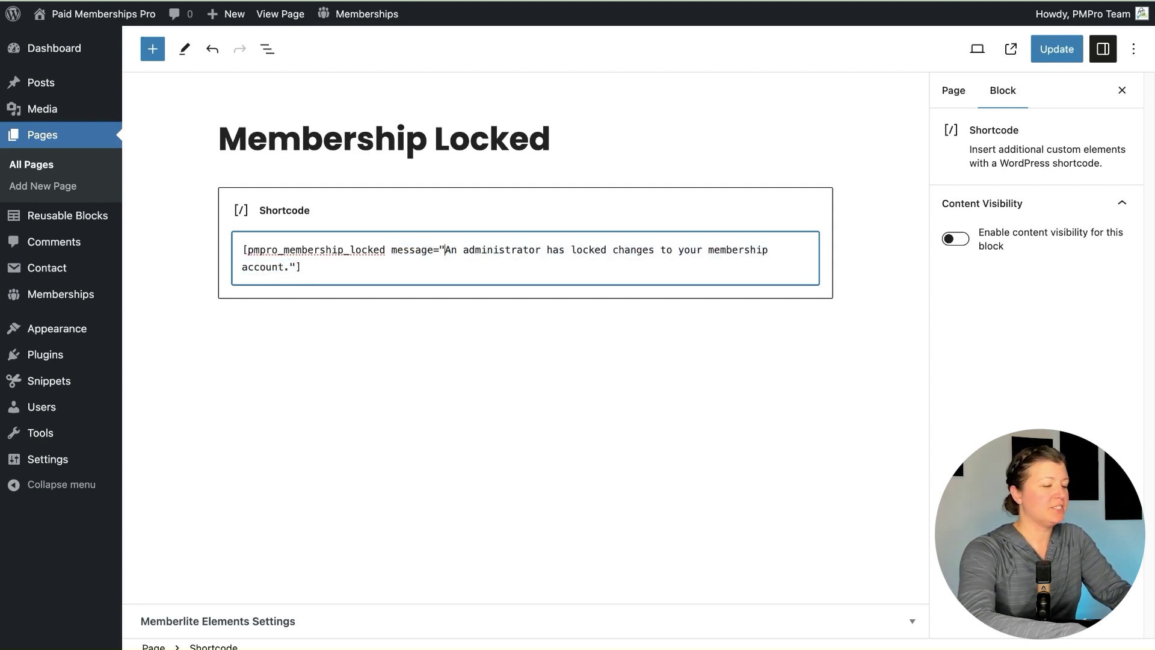
type("Contact ")
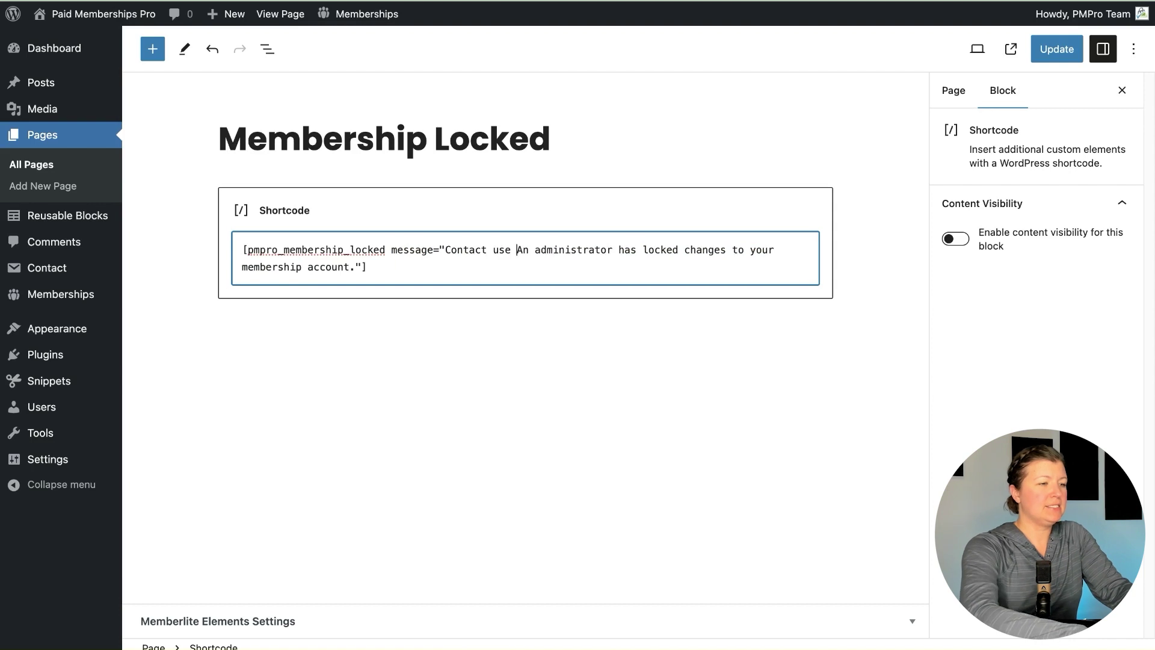
type("us to understand why ")
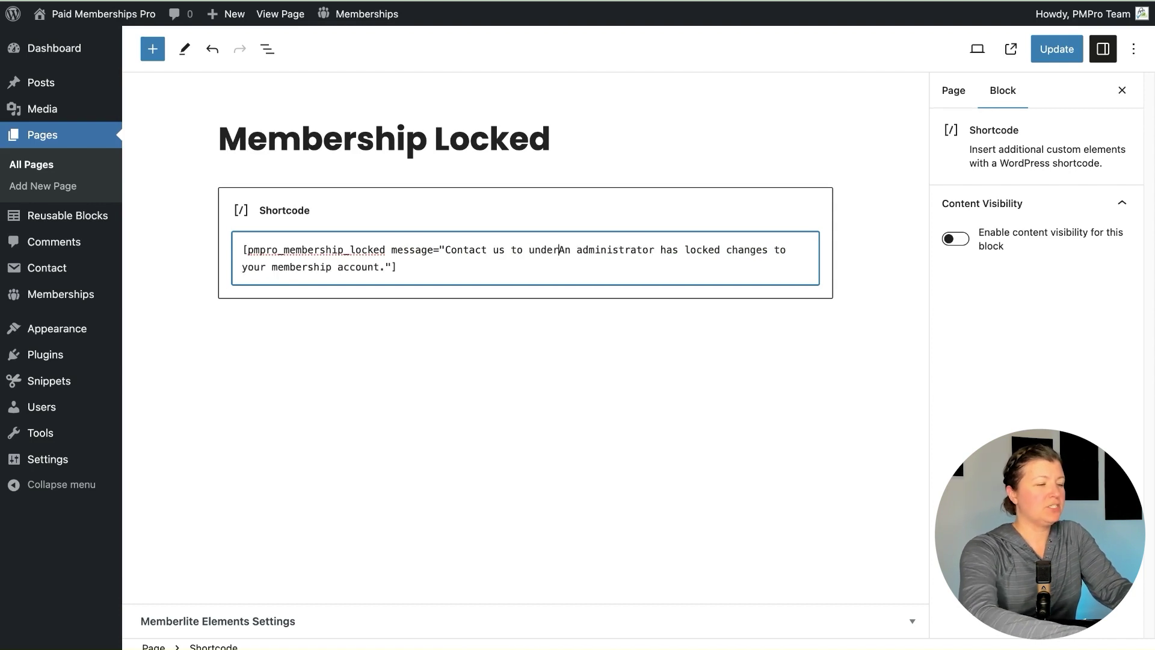
type("you're locked.")
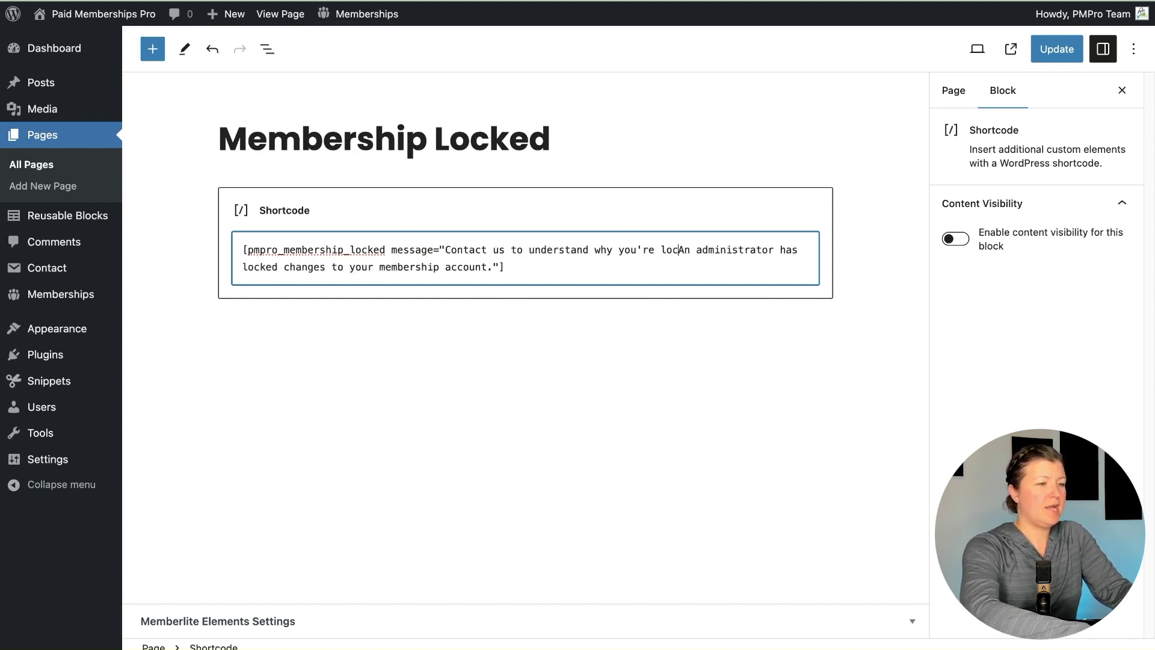
key("alt+shift+Right")
key("alt+shift+Right")
key("alt+shift+Right")
key("alt+shift+Right")
key("shift+Right")
key("BackSpace")
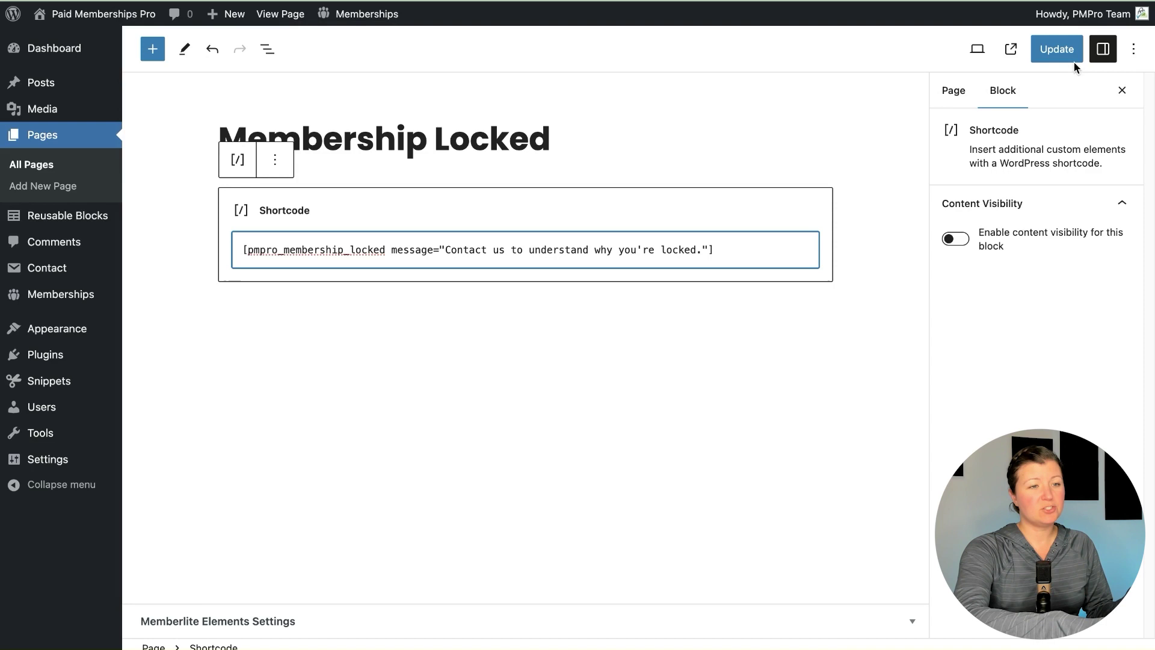
Save the Membership Locked page's custom-message shortcode with Update.
left_click(1069, 55)
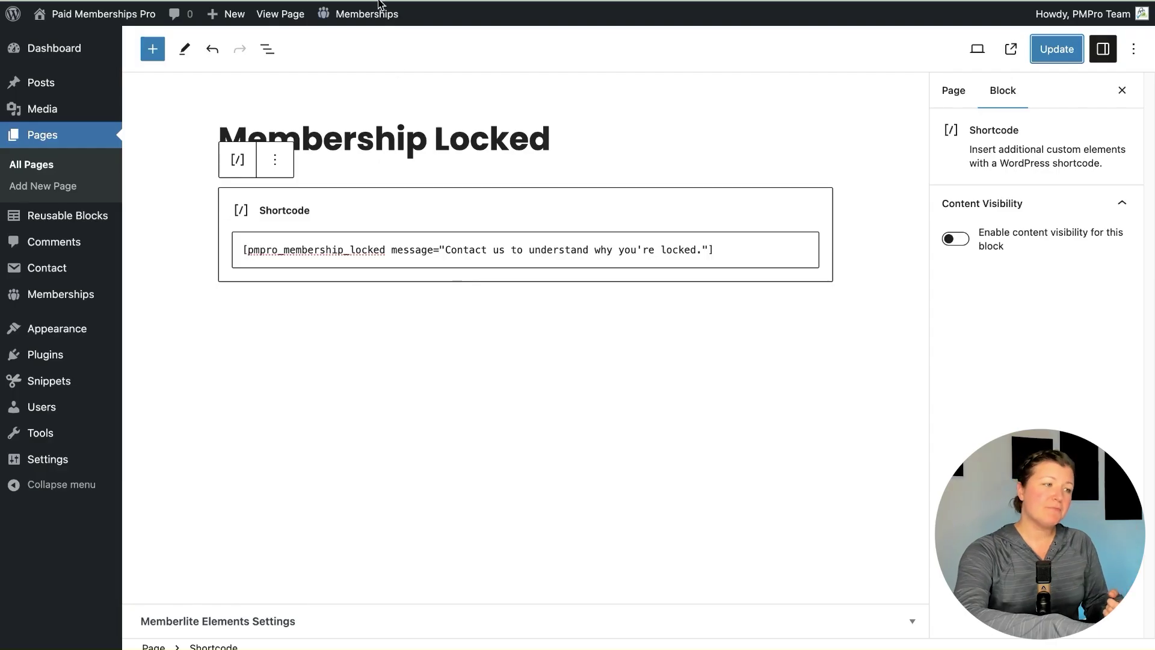
Open the Enhanced level's edit page from the Membership Levels list.
mouse_move(379, 13)
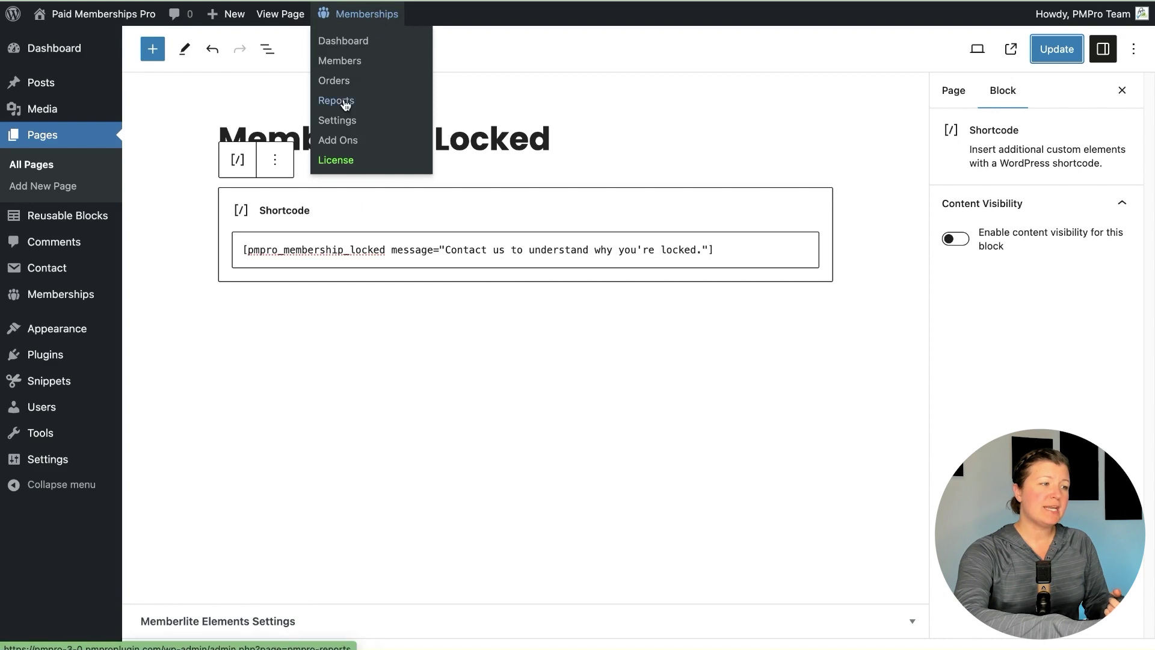
left_click(347, 122)
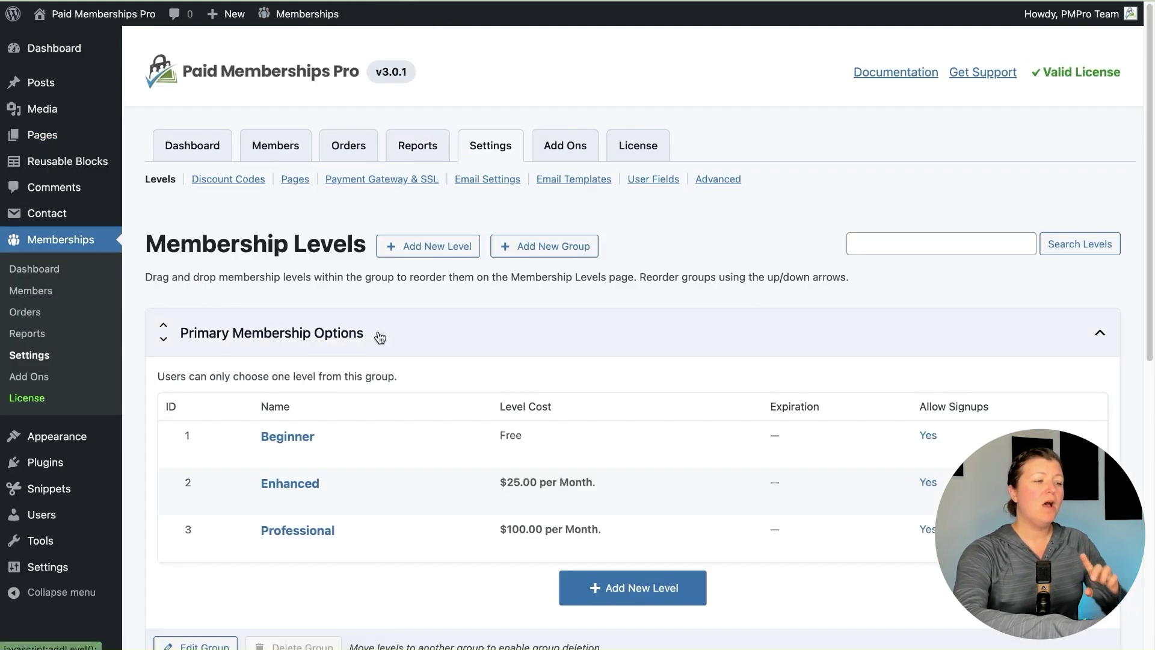
scroll(369, 345, "down", 3)
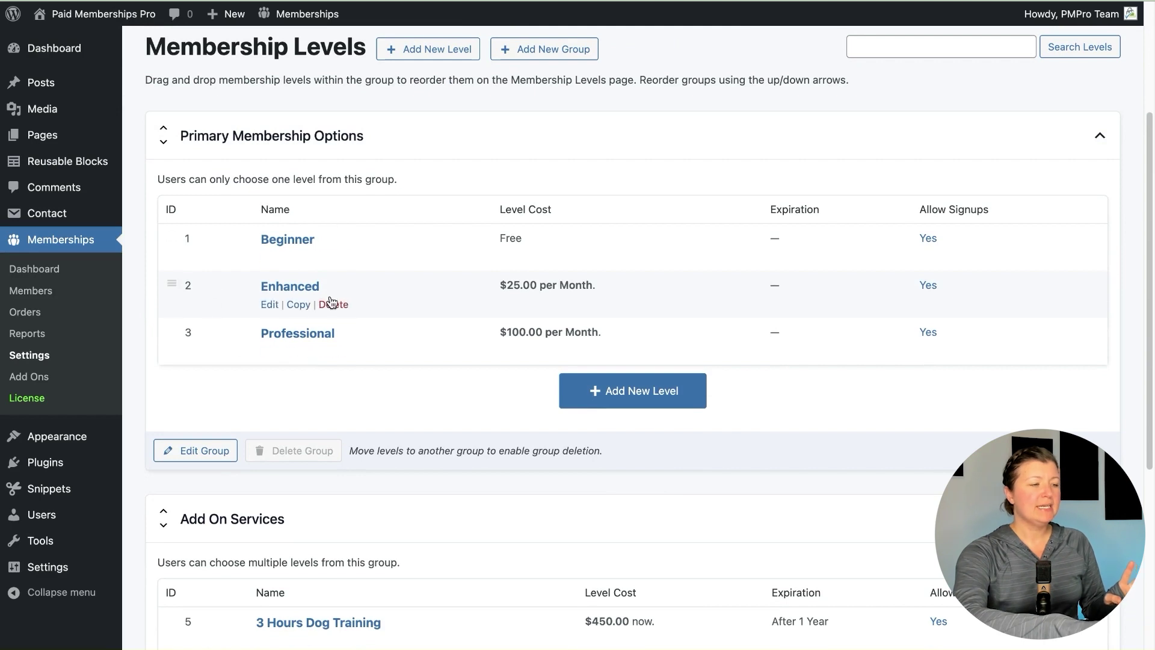
left_click(270, 305)
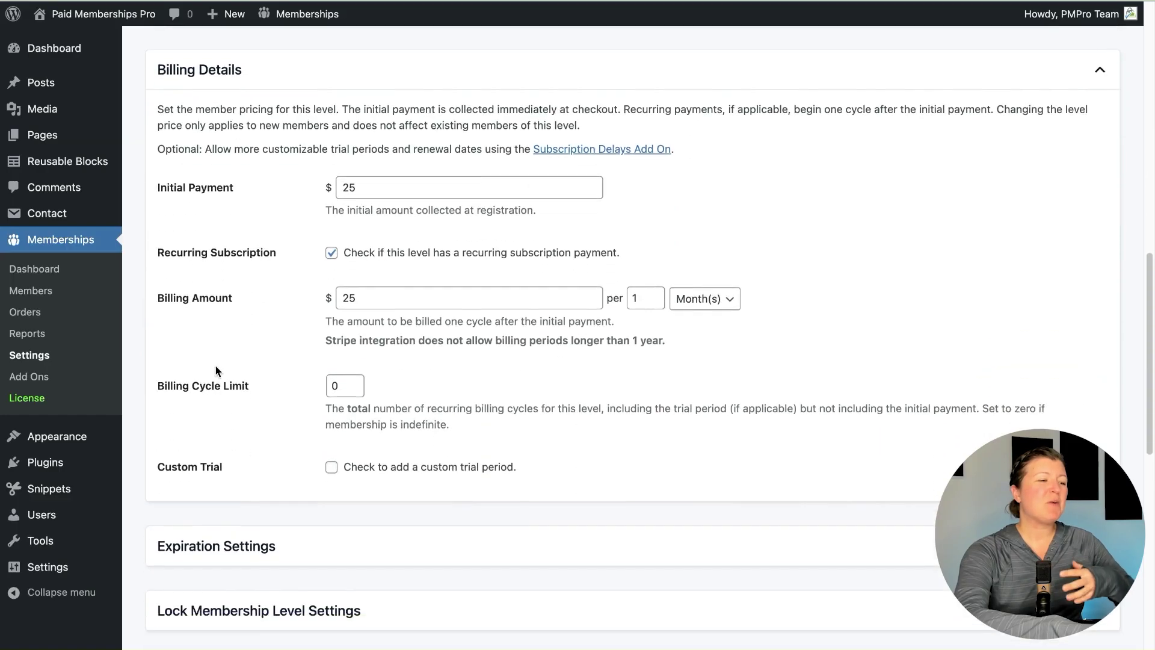
Lock the Enhanced level, unlocking members after a Time Period of 6 Month(s).
scroll(217, 372, "down", 5)
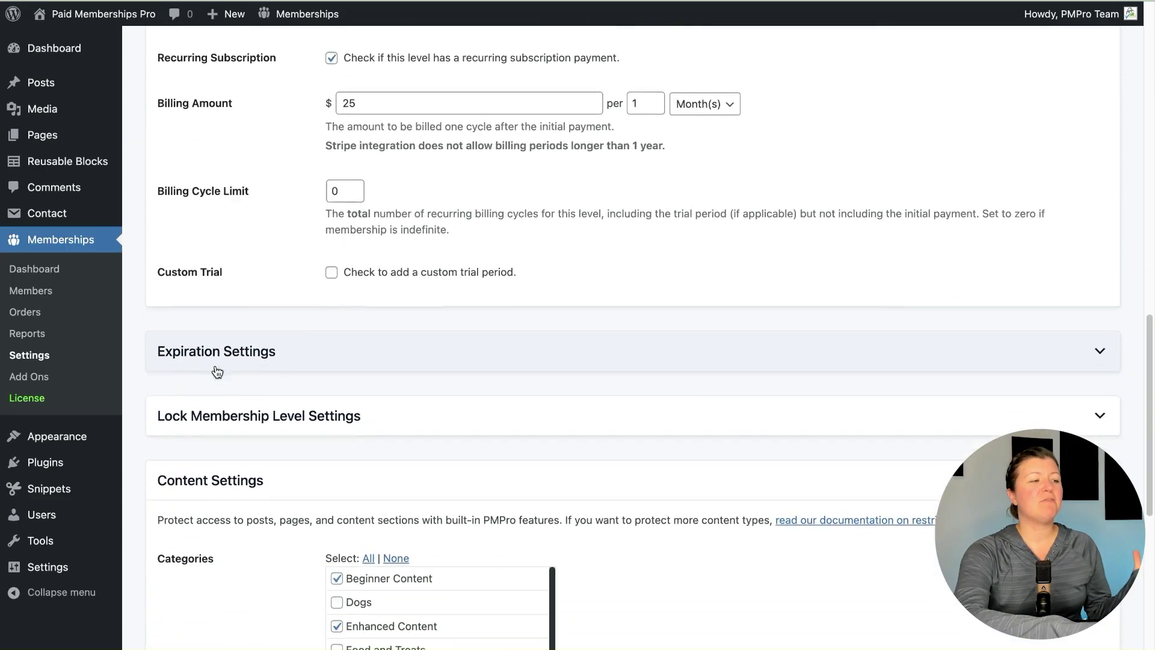
scroll(217, 372, "down", 3)
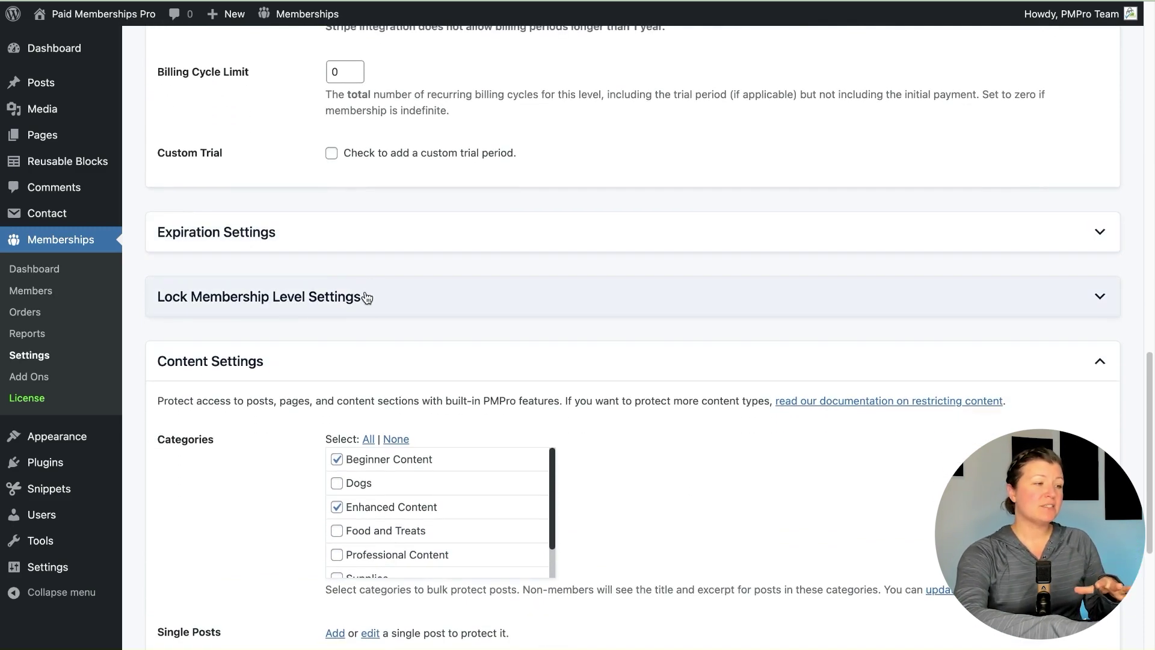
left_click(367, 298)
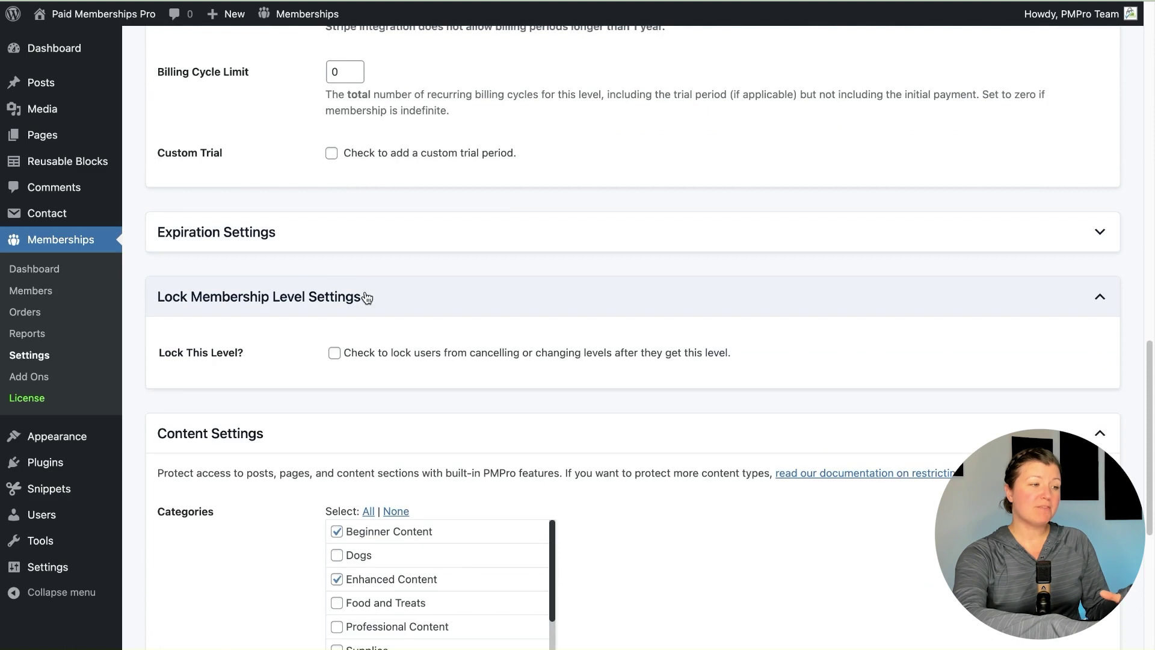
left_click(367, 357)
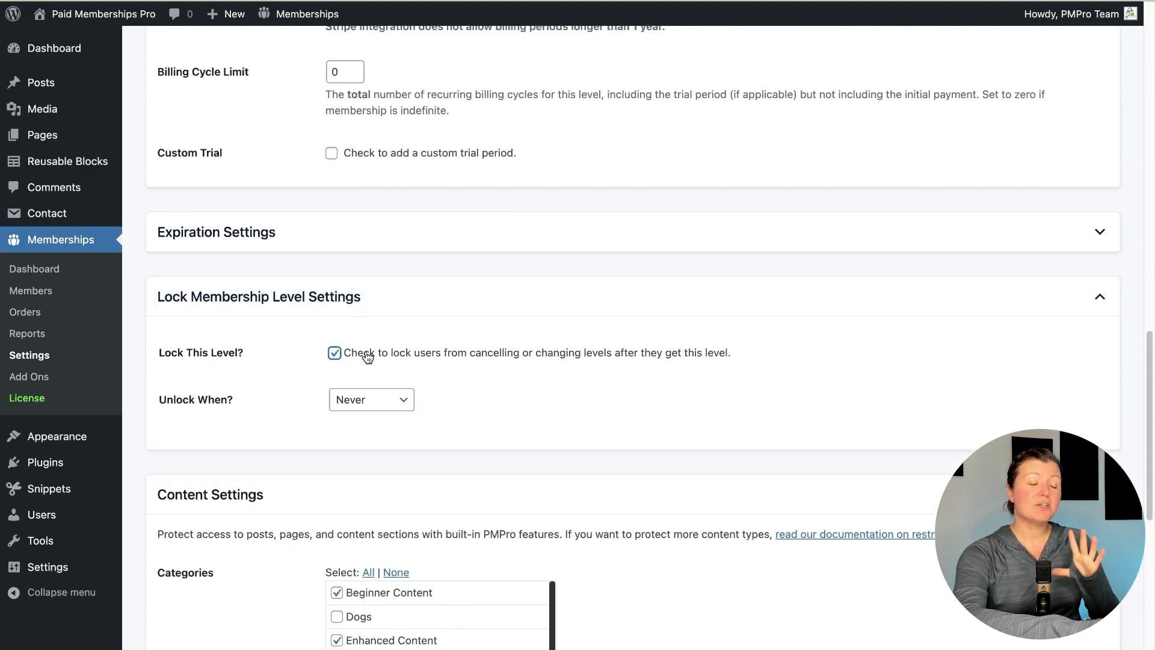
left_click(353, 409)
left_click(358, 424)
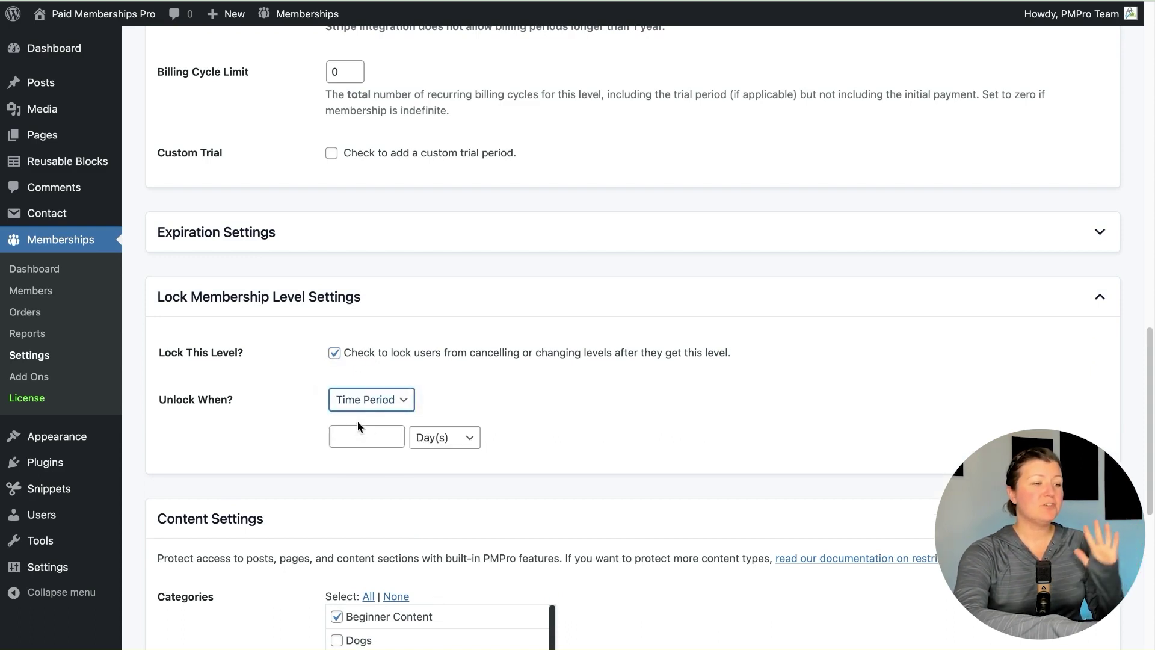
left_click(463, 441)
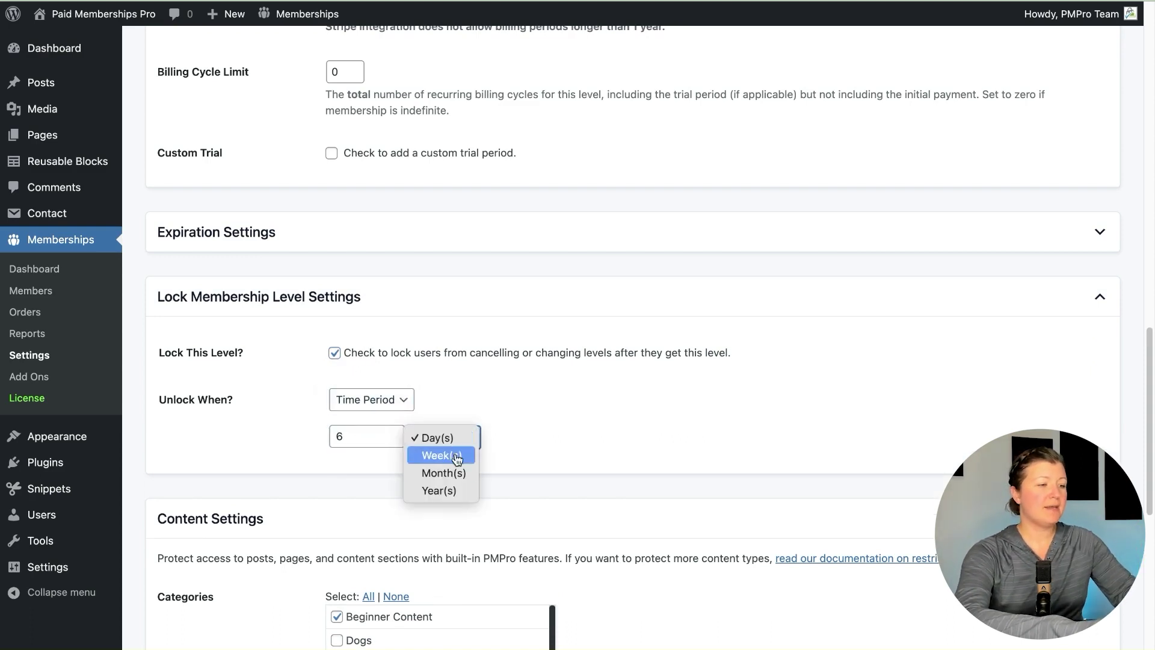
left_click(445, 473)
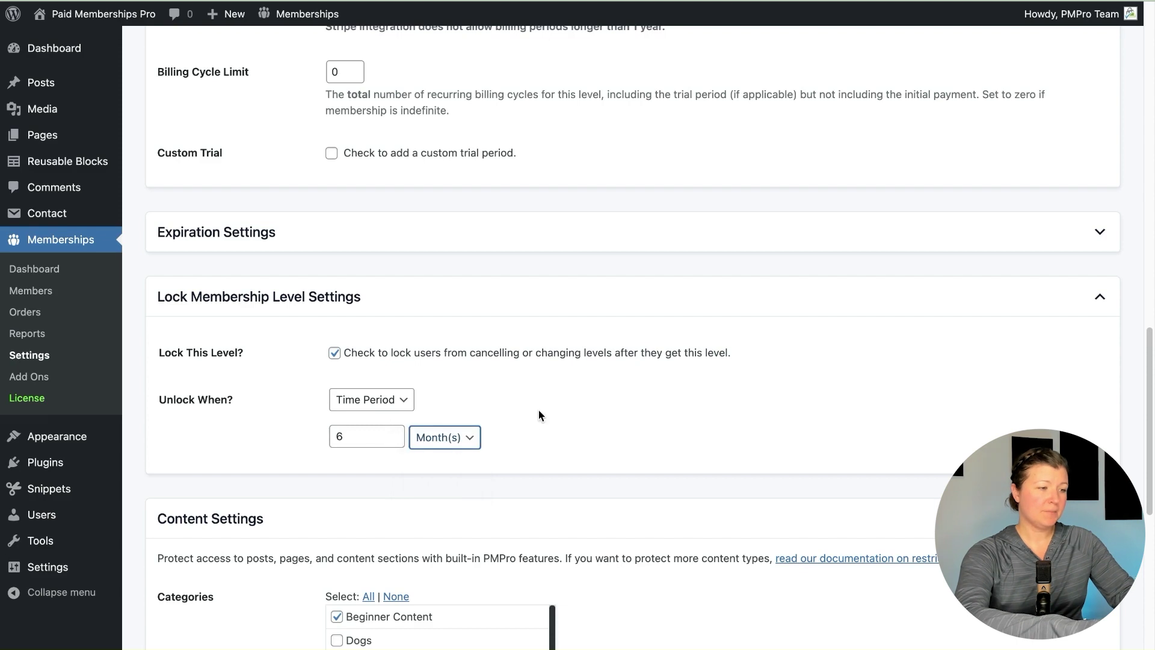
left_click(254, 398)
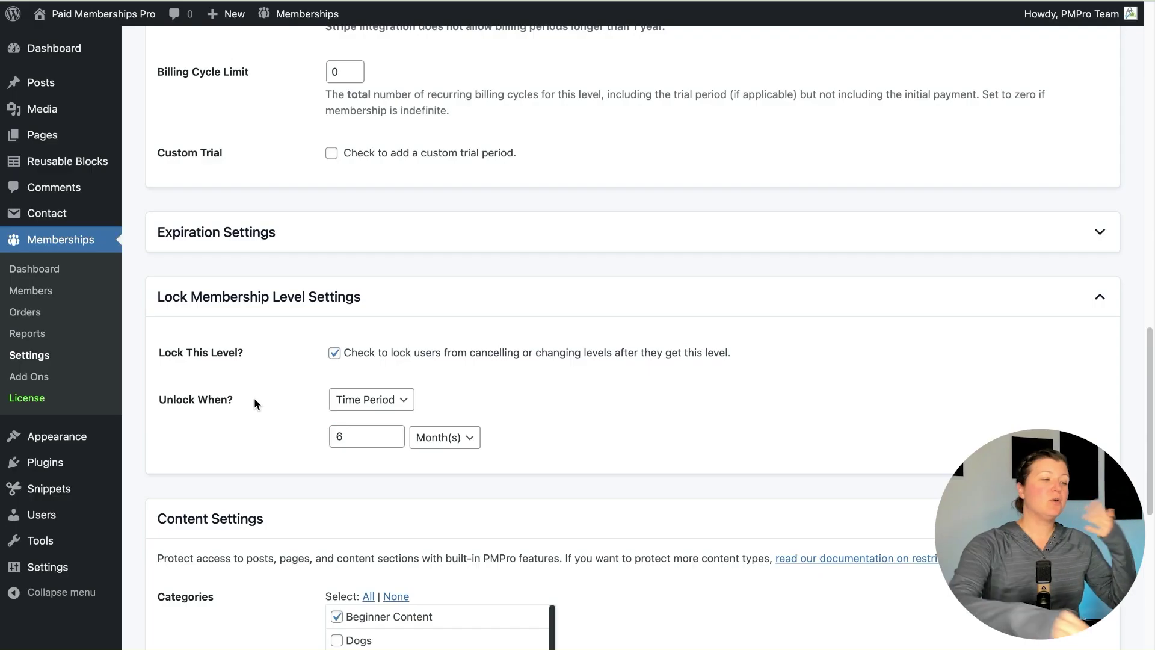
Save the Enhanced level's lock settings with Save Level.
scroll(254, 399, "up", 15)
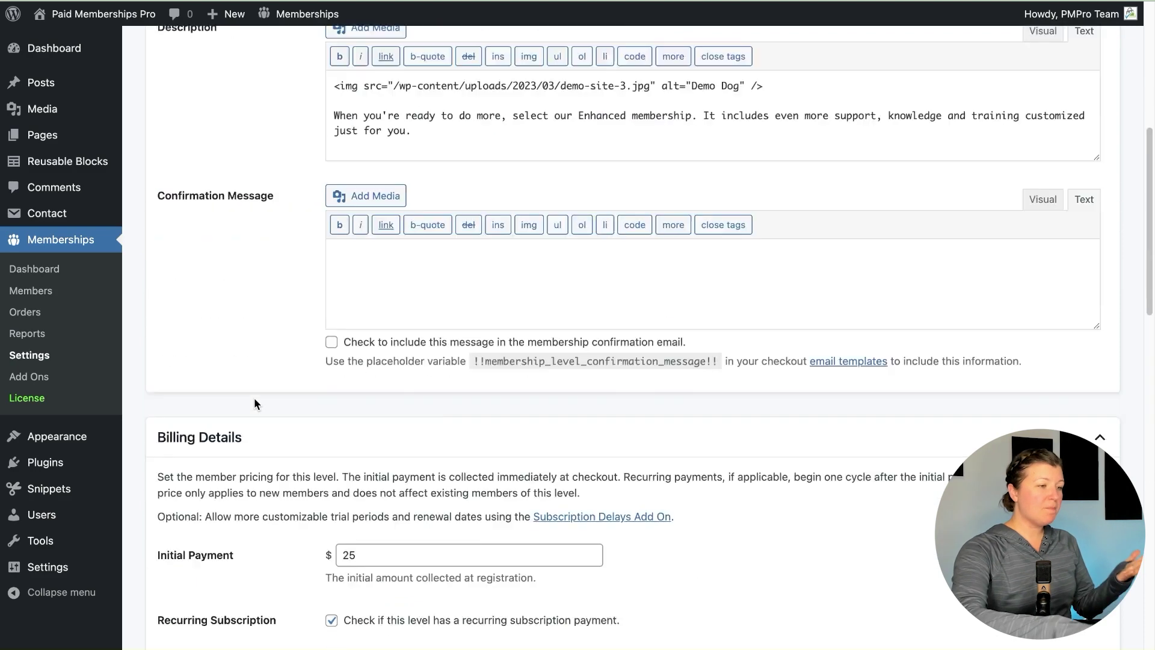
scroll(254, 398, "down", 20)
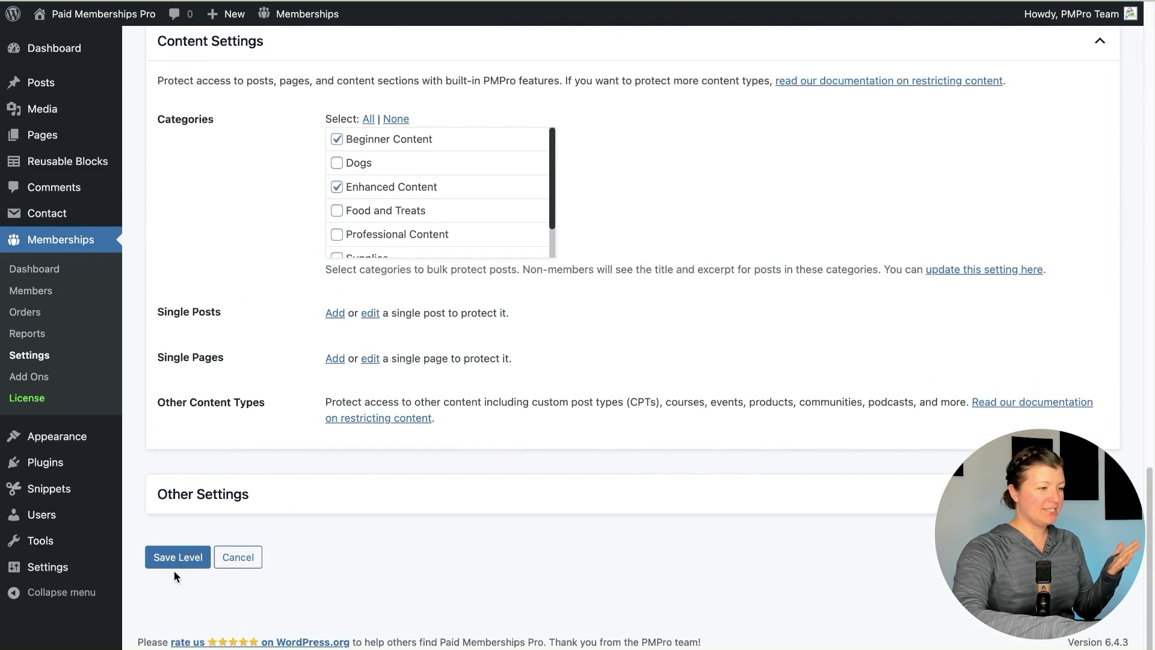
left_click(178, 557)
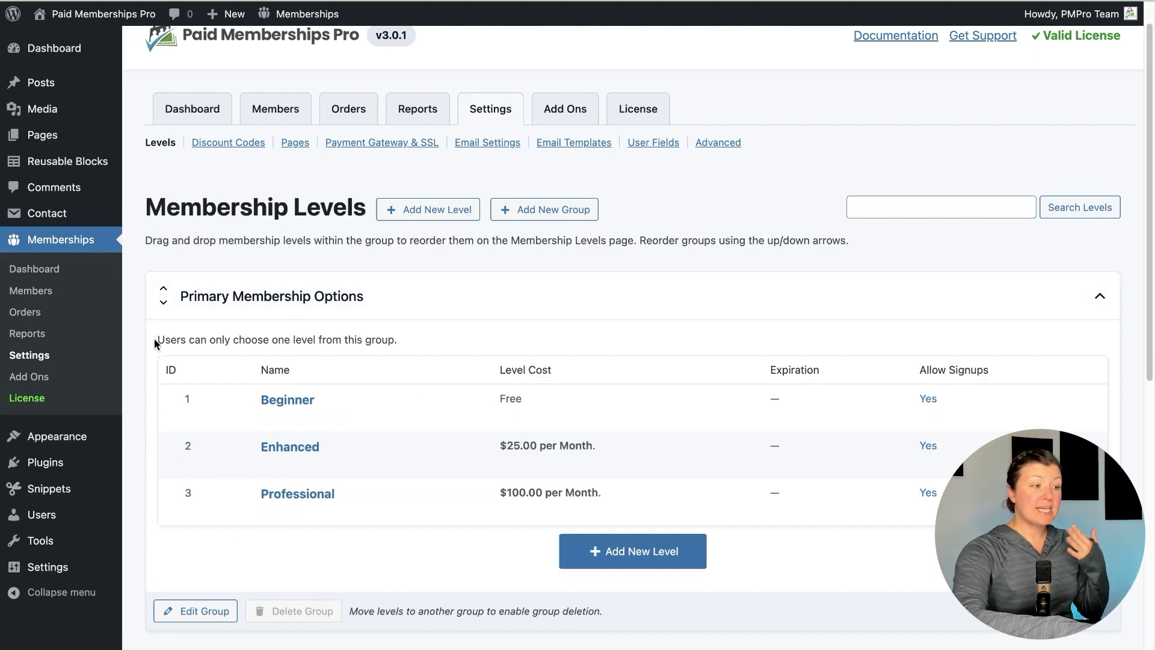
Review the Membership Levels list, highlighting the note about choosing one level.
left_click_drag(154, 338, 417, 342)
left_click(423, 331)
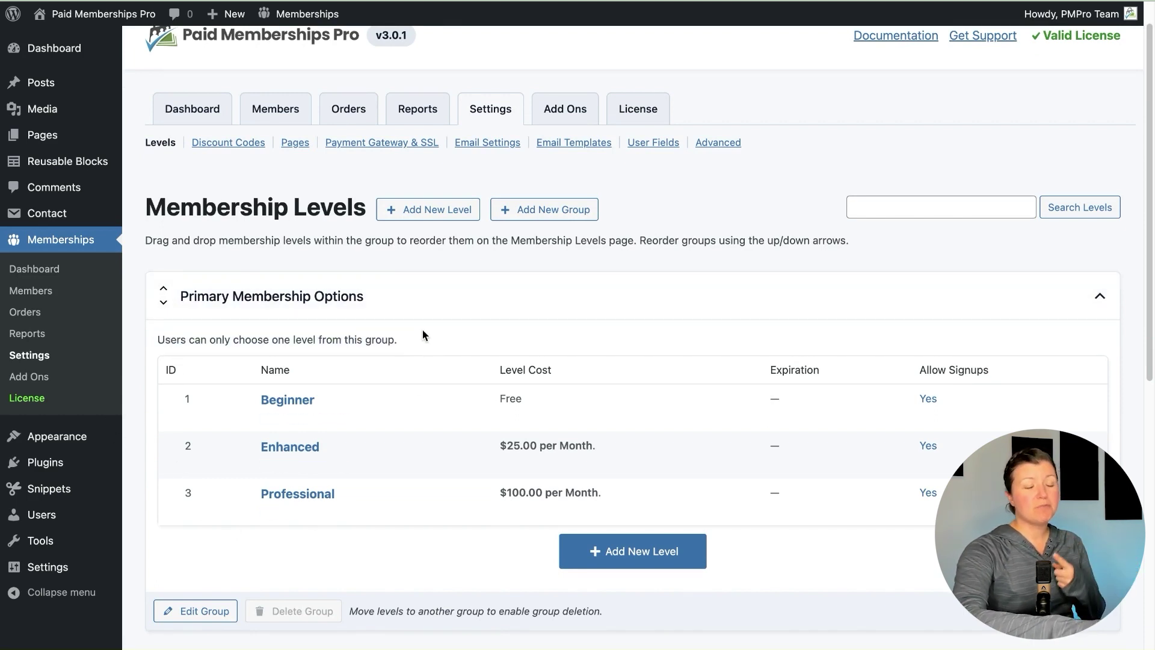
scroll(422, 330, "down", 3)
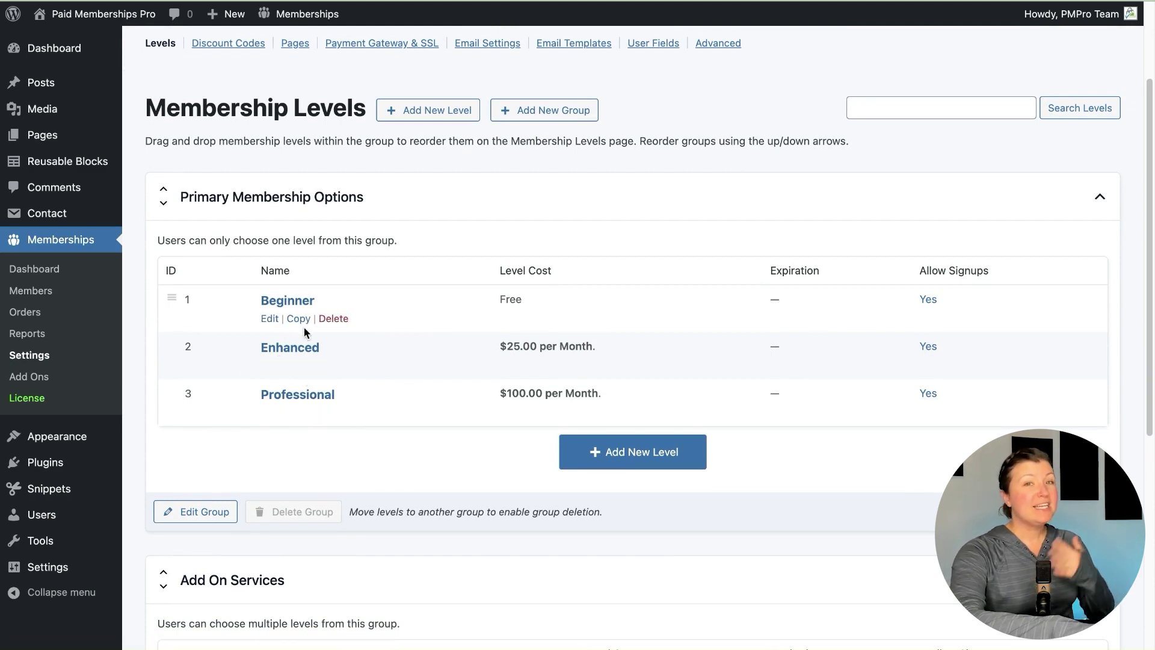
scroll(305, 327, "down", 5)
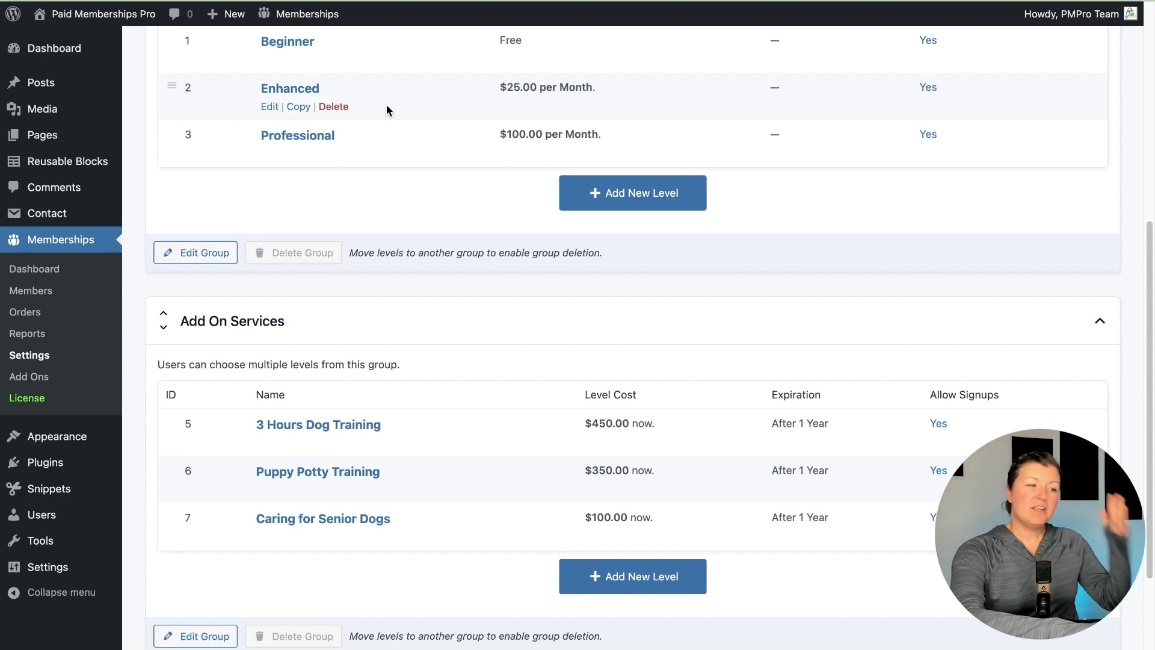
scroll(387, 104, "up", 3)
scroll(388, 111, "up", 1)
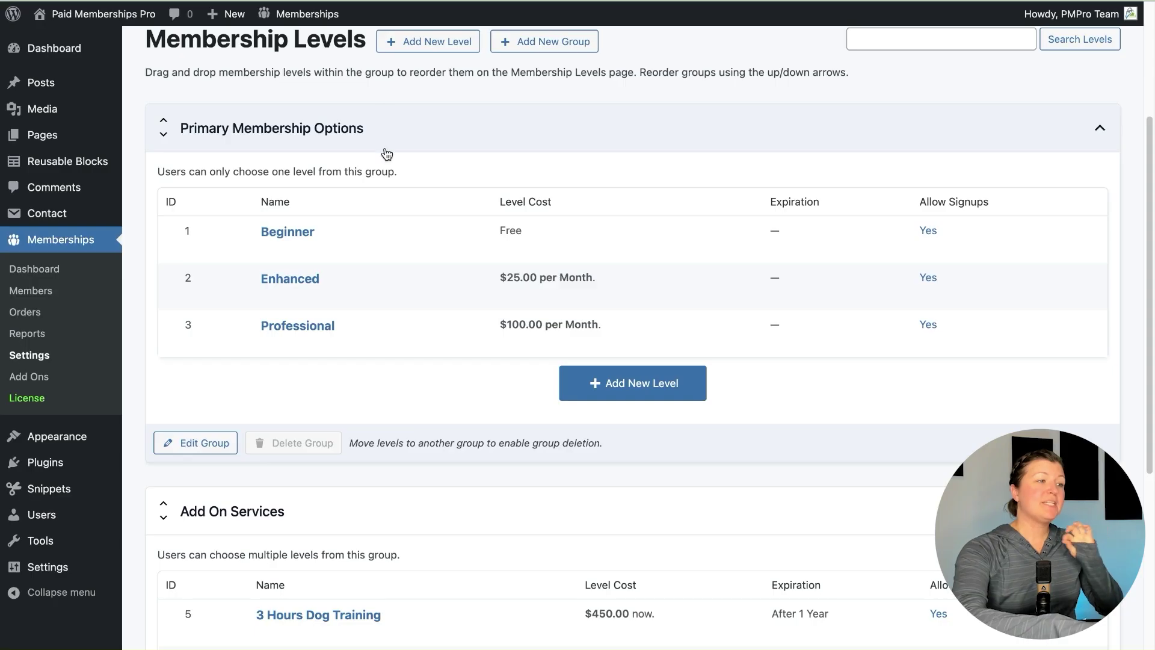
scroll(381, 165, "down", 5)
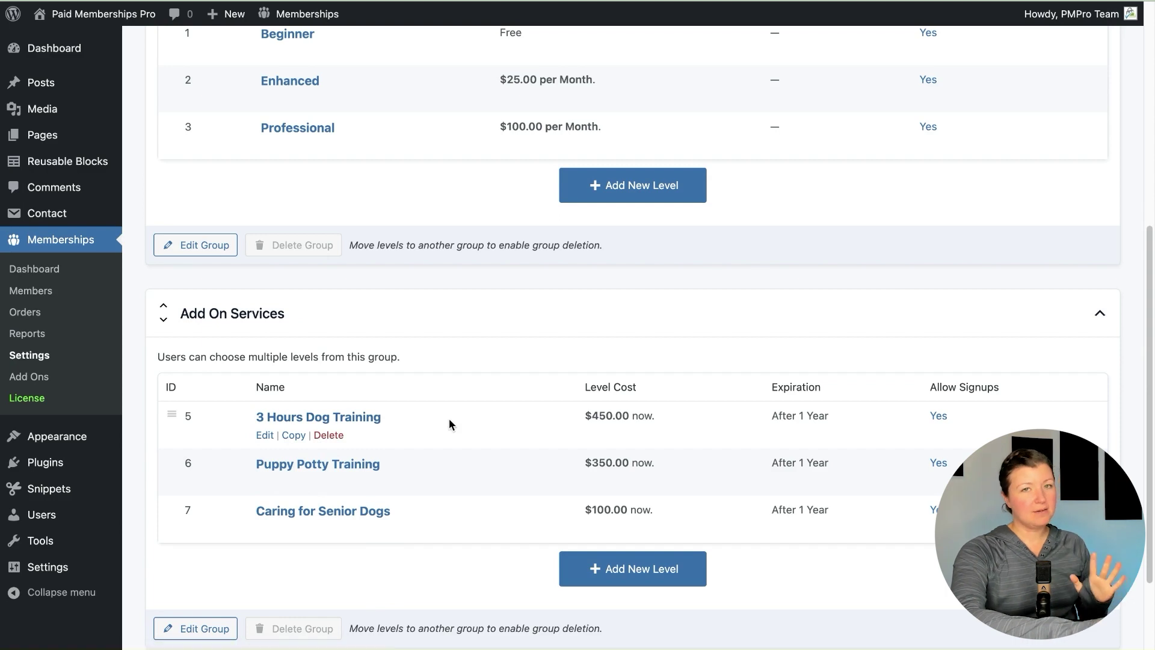
scroll(449, 417, "up", 6)
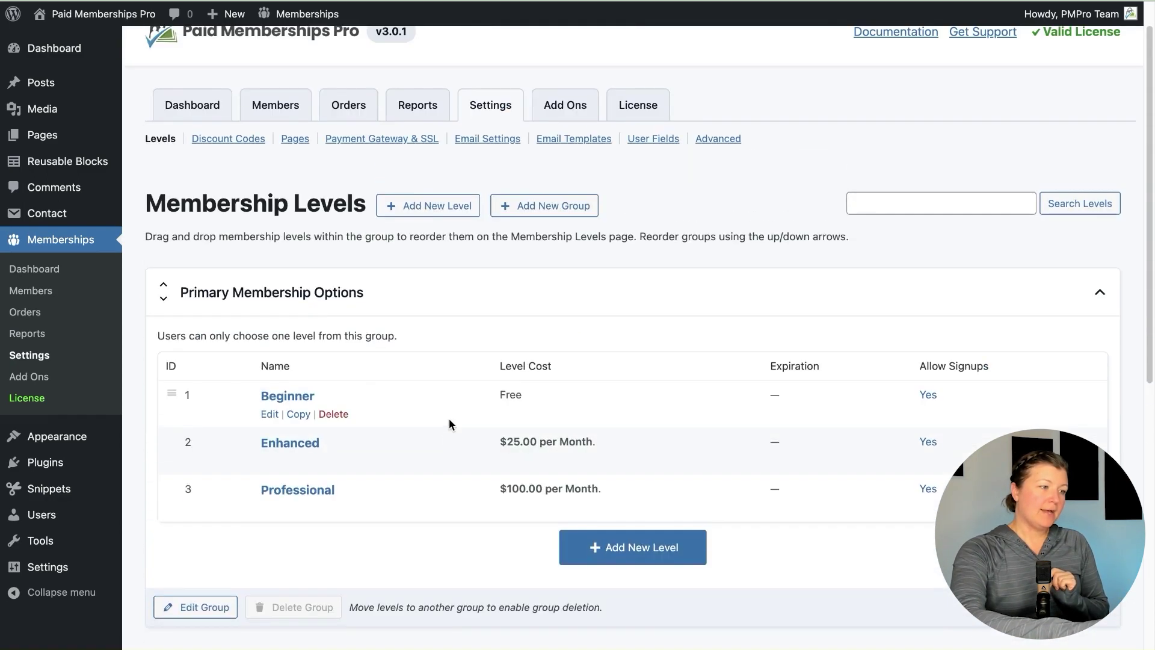
scroll(447, 424, "down", 7)
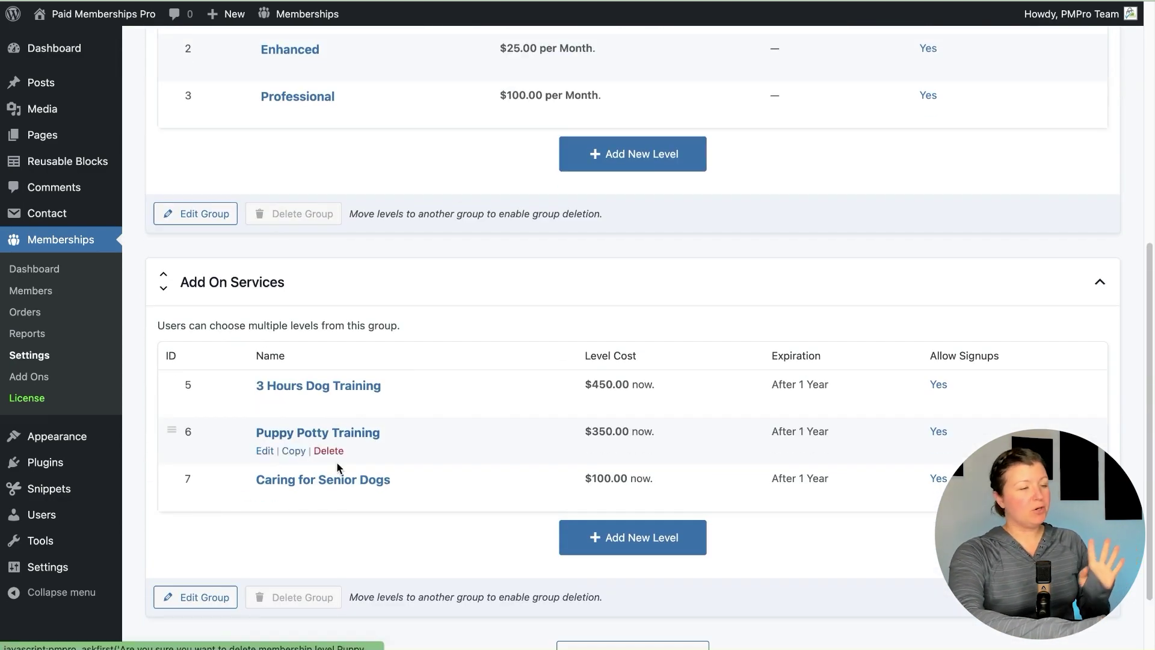
scroll(335, 463, "up", 3)
scroll(336, 460, "up", 1)
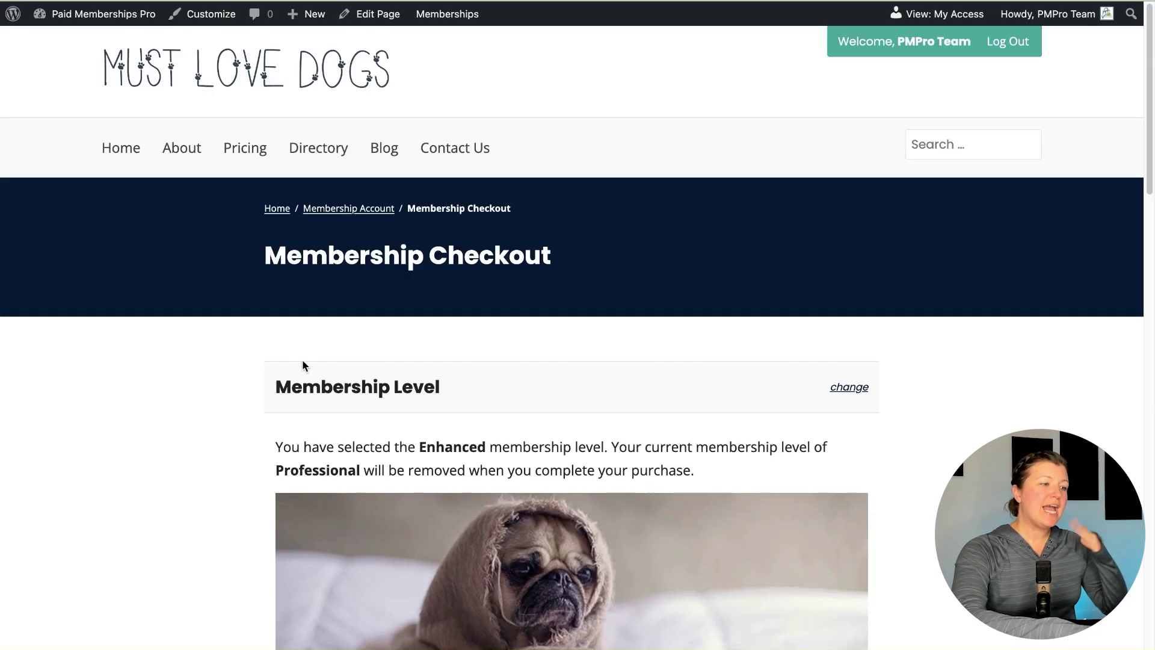
Check out the Enhanced level with the test card number, expiry and CVC, then view the membership account.
scroll(303, 364, "down", 6)
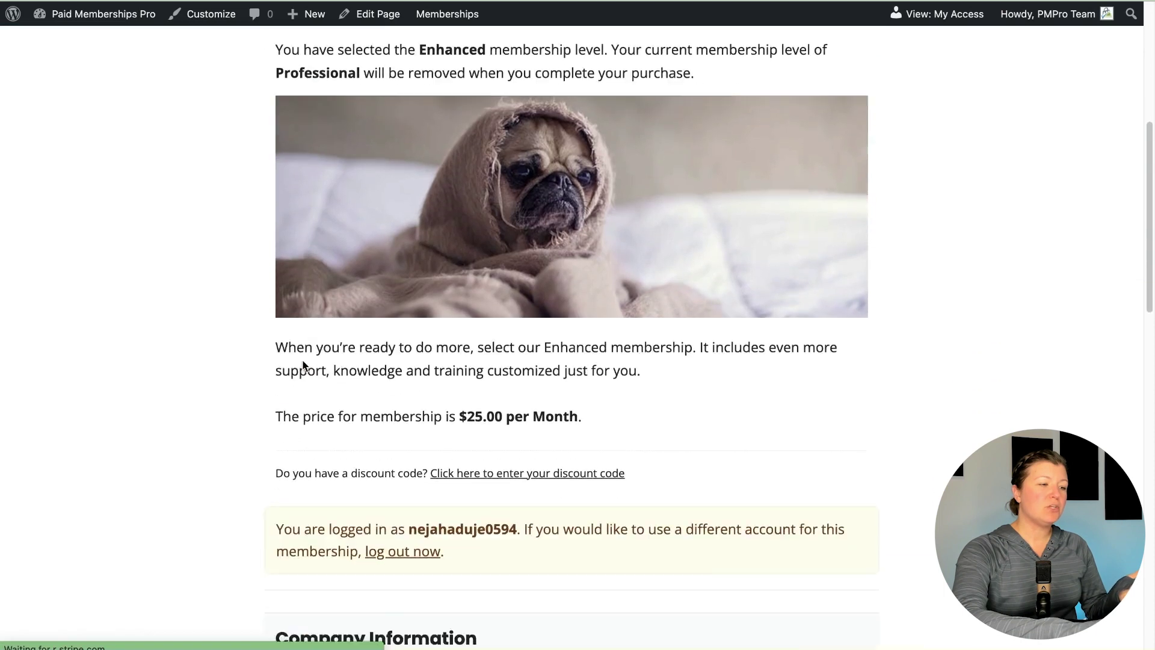
scroll(303, 364, "down", 10)
left_click(295, 307)
type("42424242424242421124123")
key("Tab")
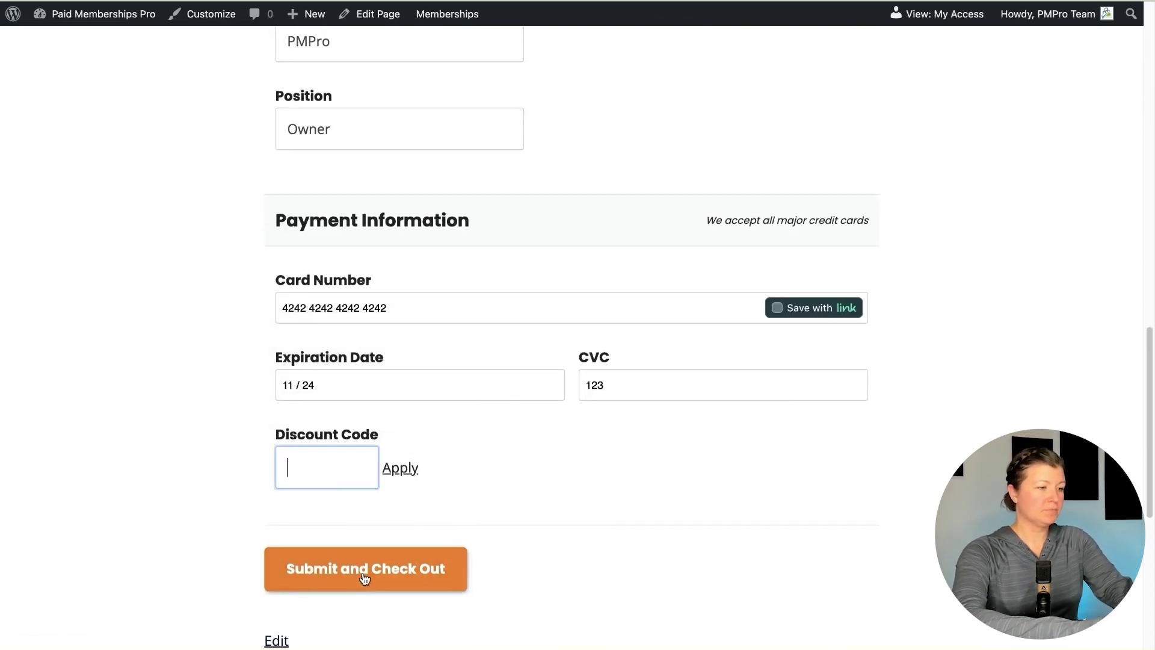
left_click(364, 579)
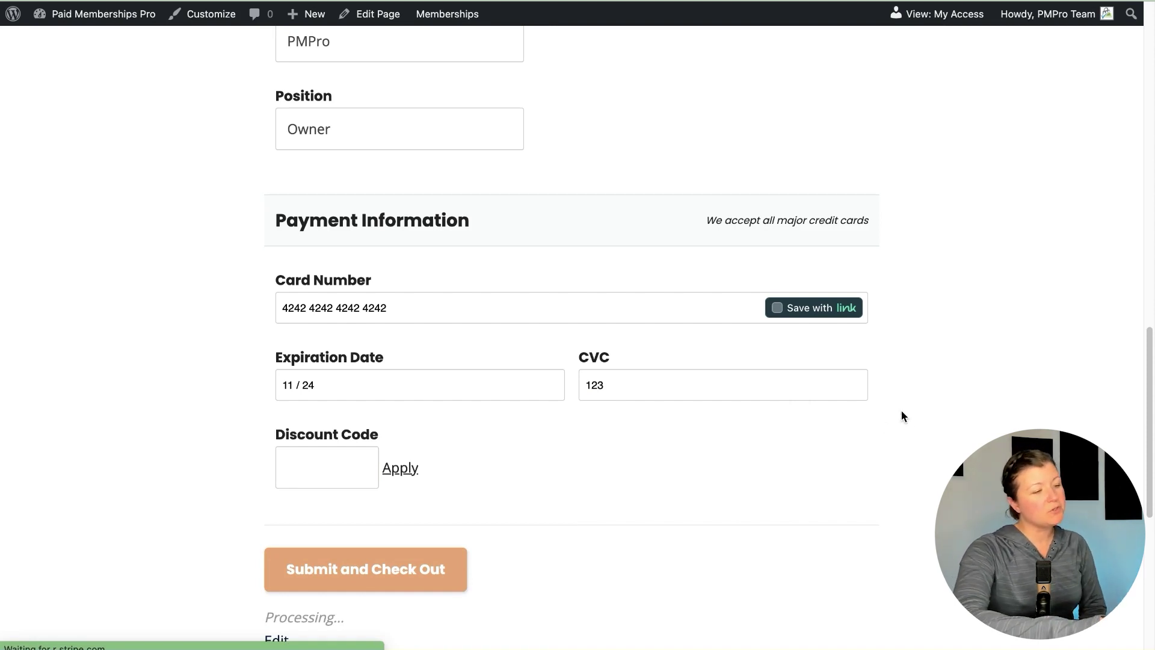
scroll(521, 260, "down", 5)
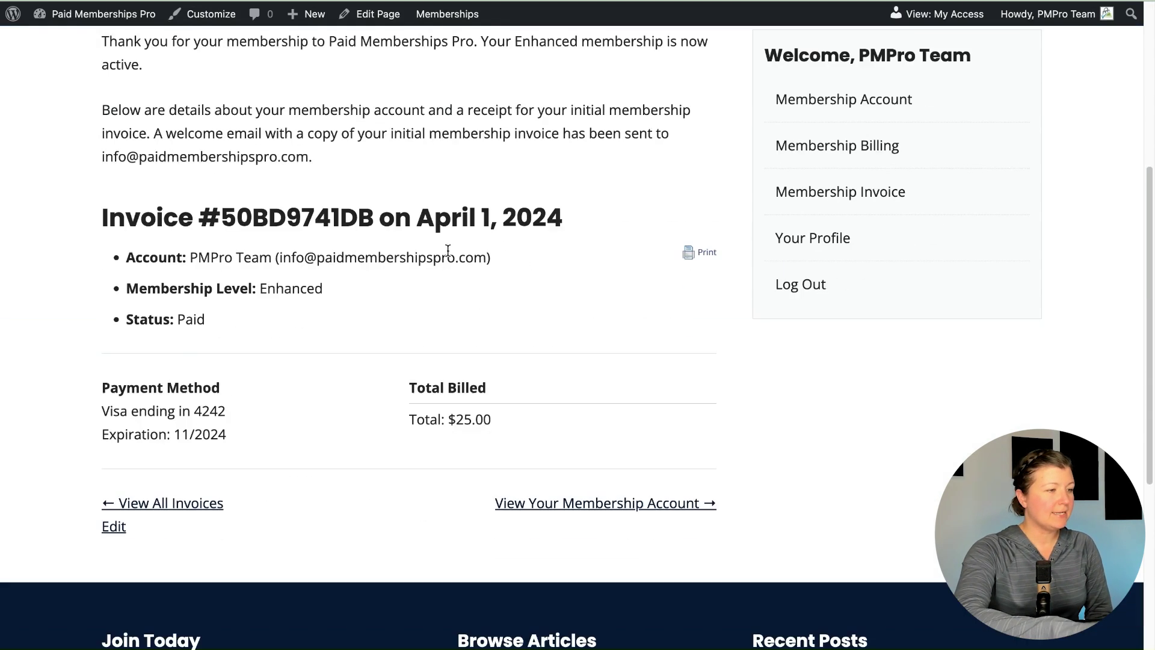
left_click(582, 504)
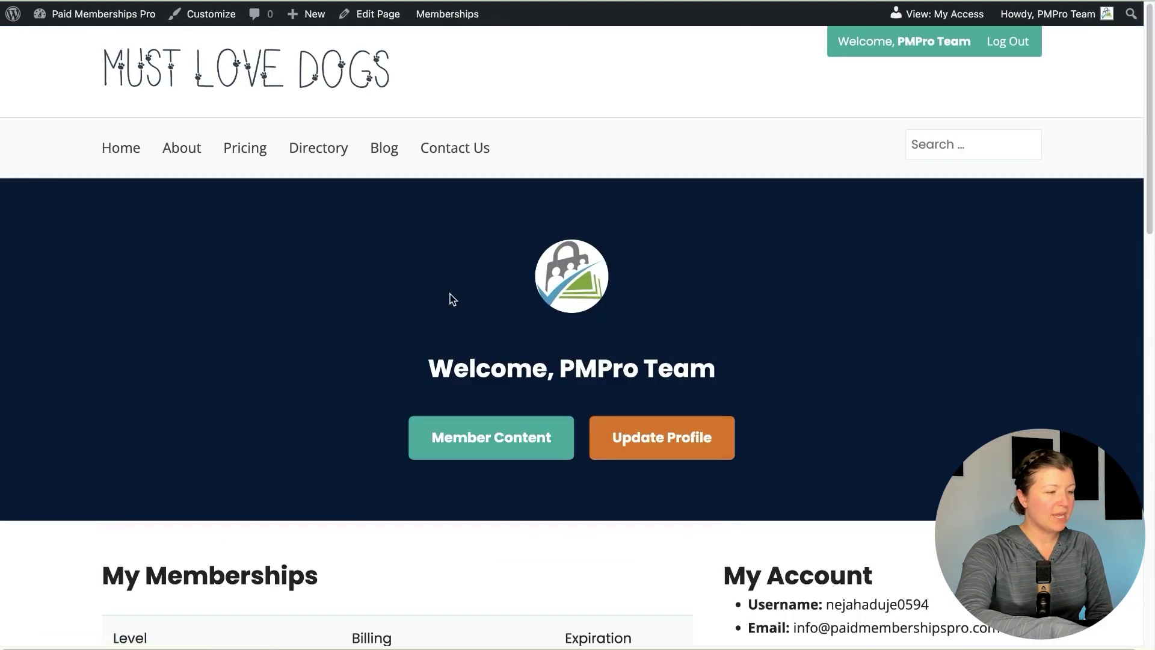
Append membership-cancel to the account URL to load the Membership Cancel page.
scroll(450, 294, "down", 4)
scroll(451, 299, "down", 3)
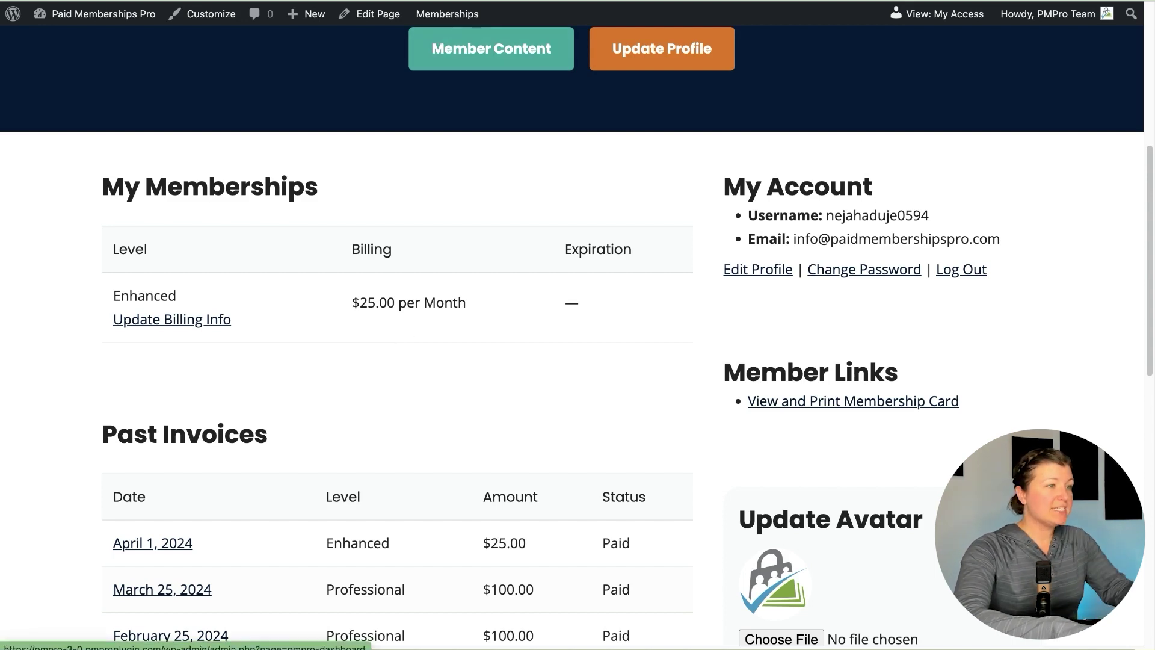
left_click(454, 1)
type("membership-c")
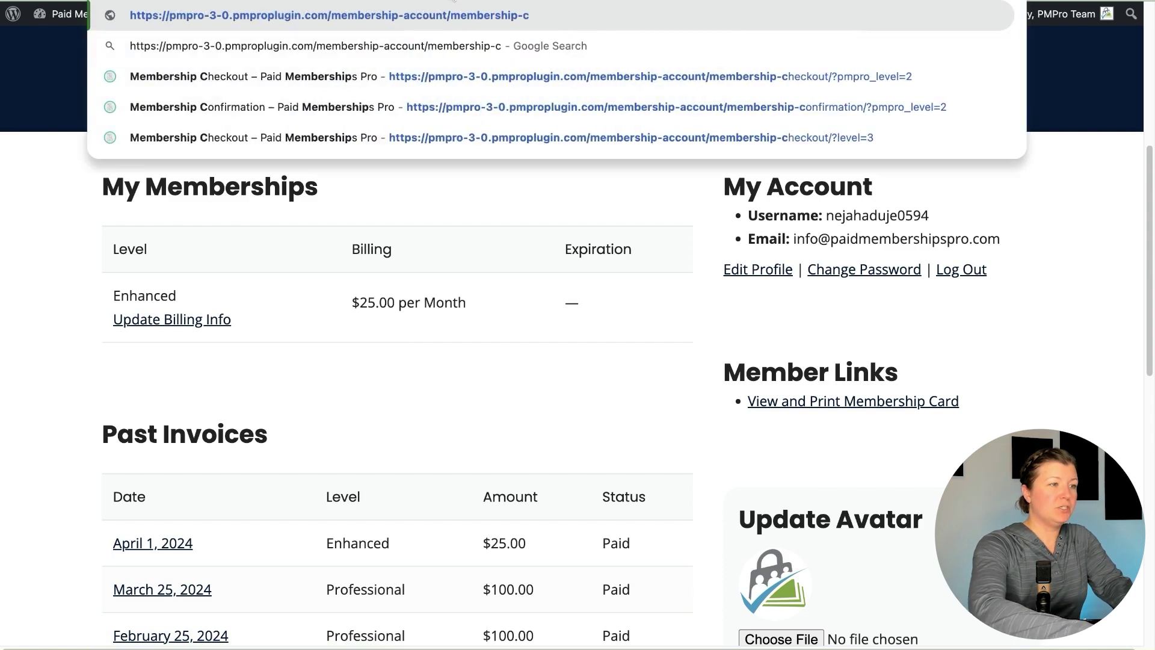
type("ancel")
key("Return")
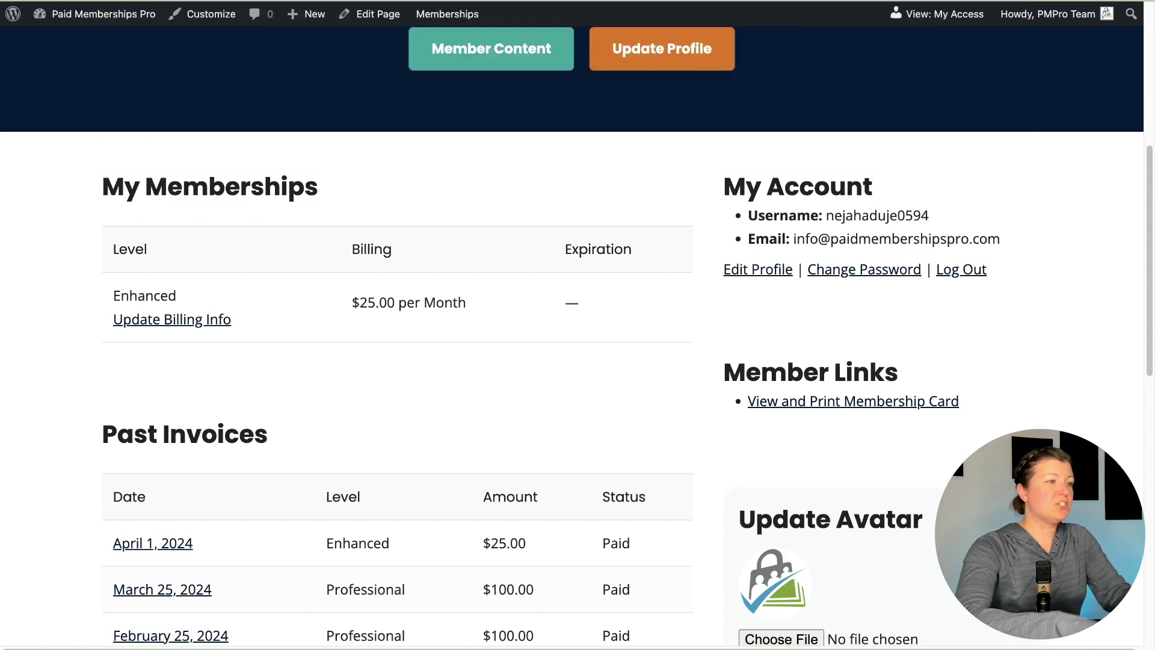
scroll(476, 171, "down", 5)
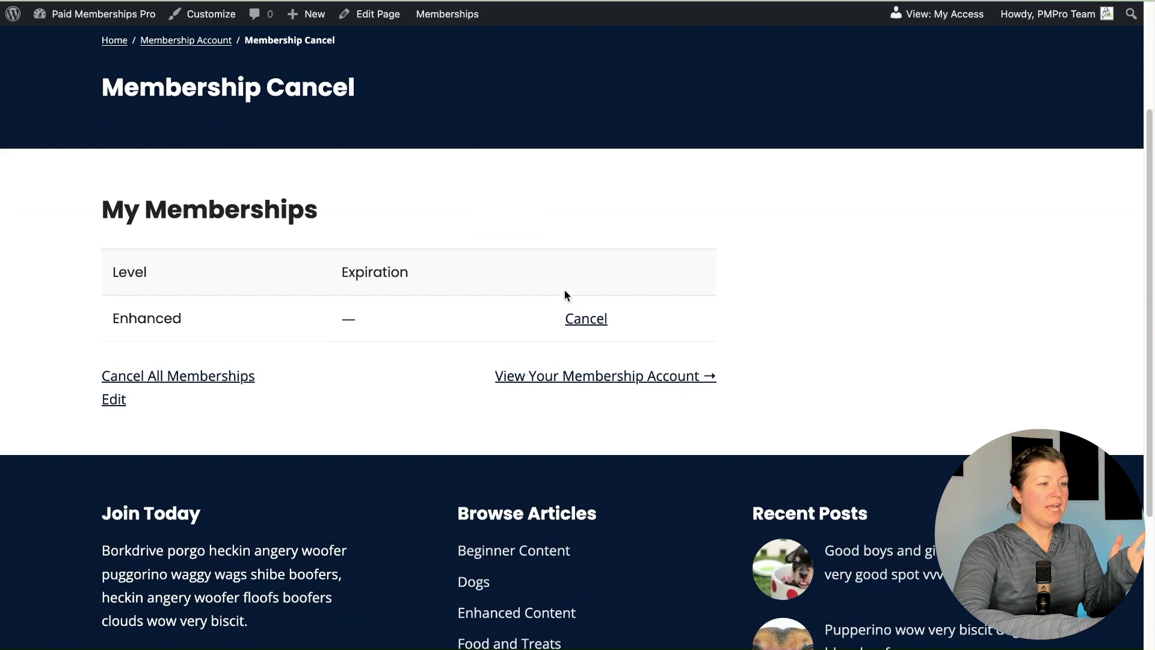
left_click(587, 318)
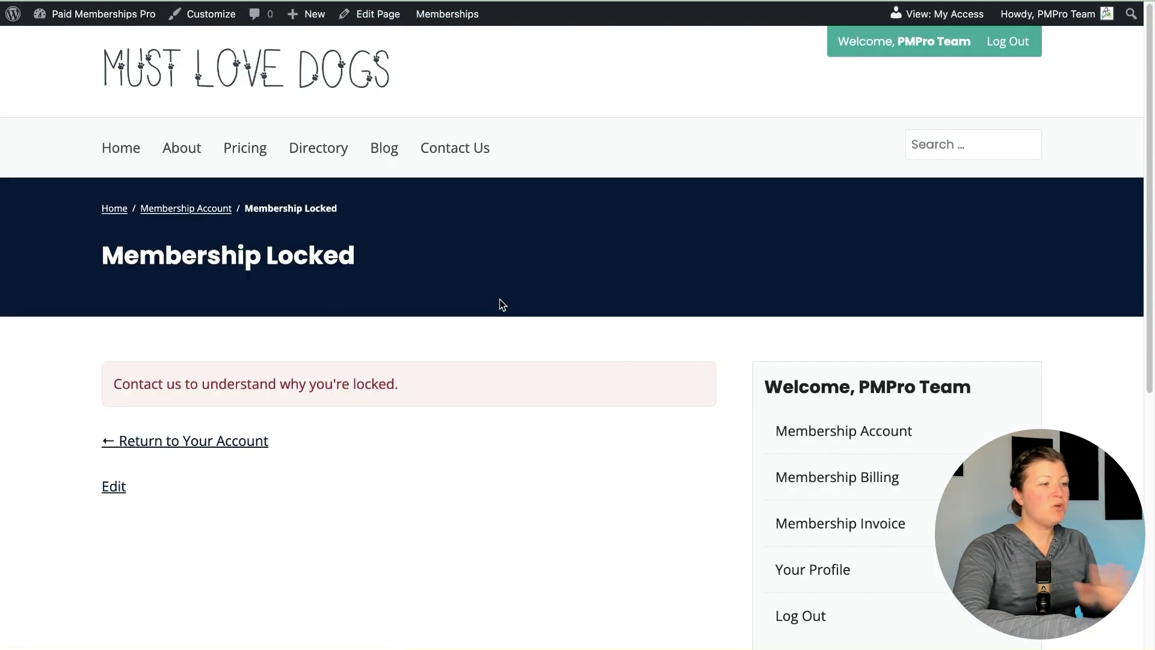
left_click_drag(149, 384, 471, 401)
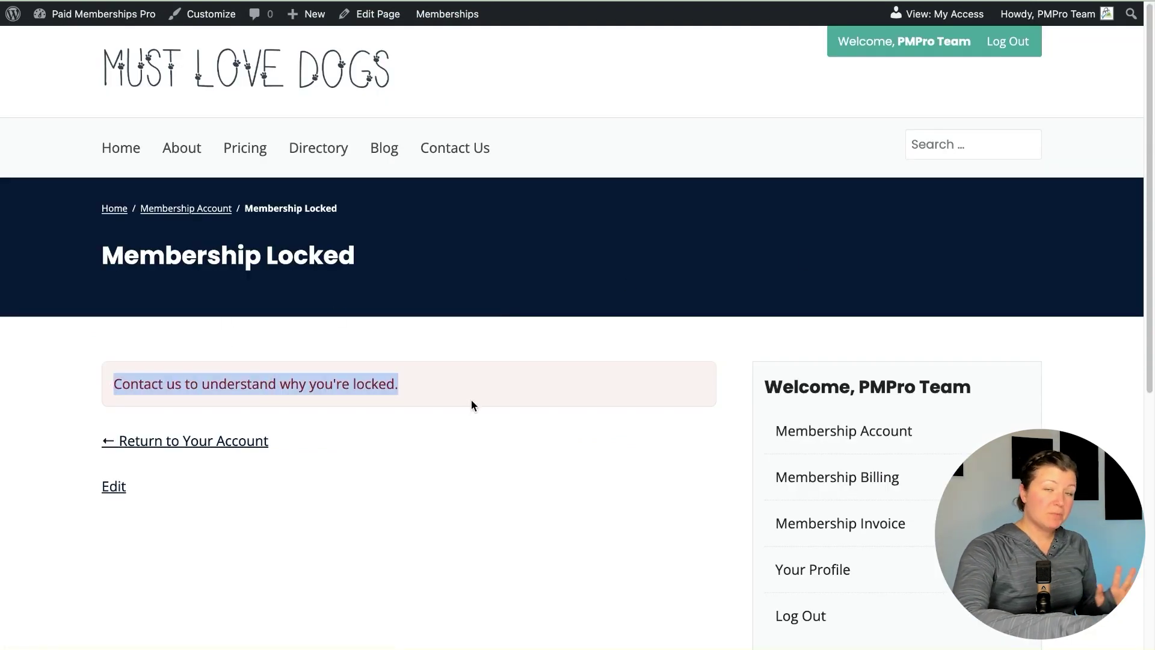
left_click(473, 397)
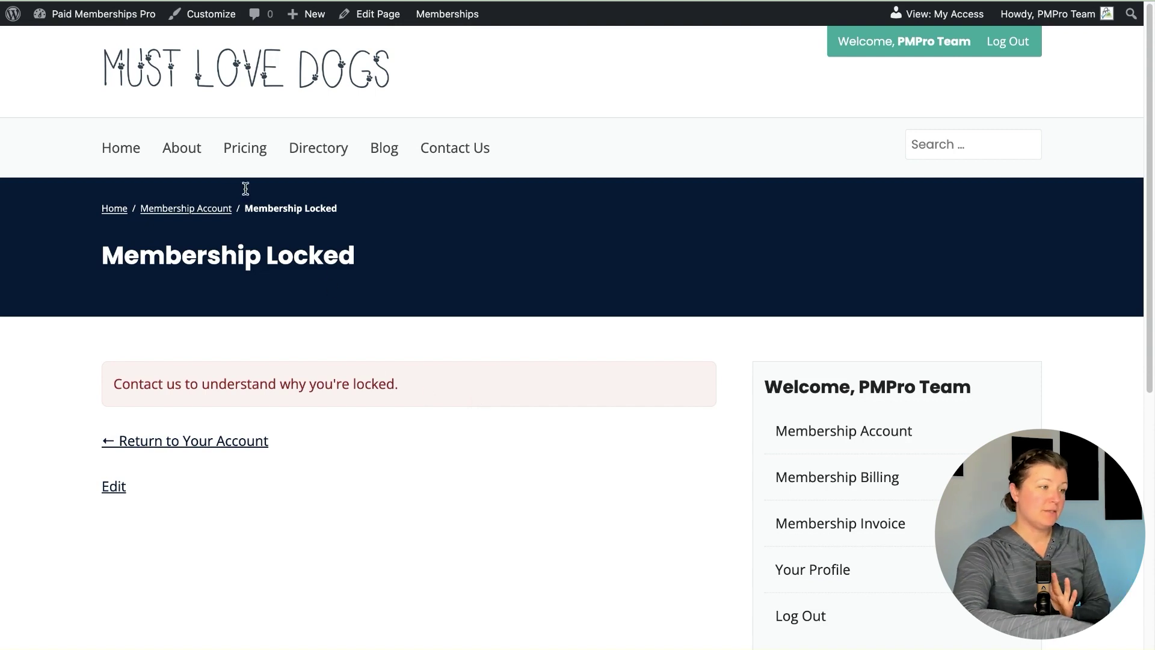
left_click(241, 147)
scroll(541, 369, "down", 2)
scroll(541, 370, "down", 2)
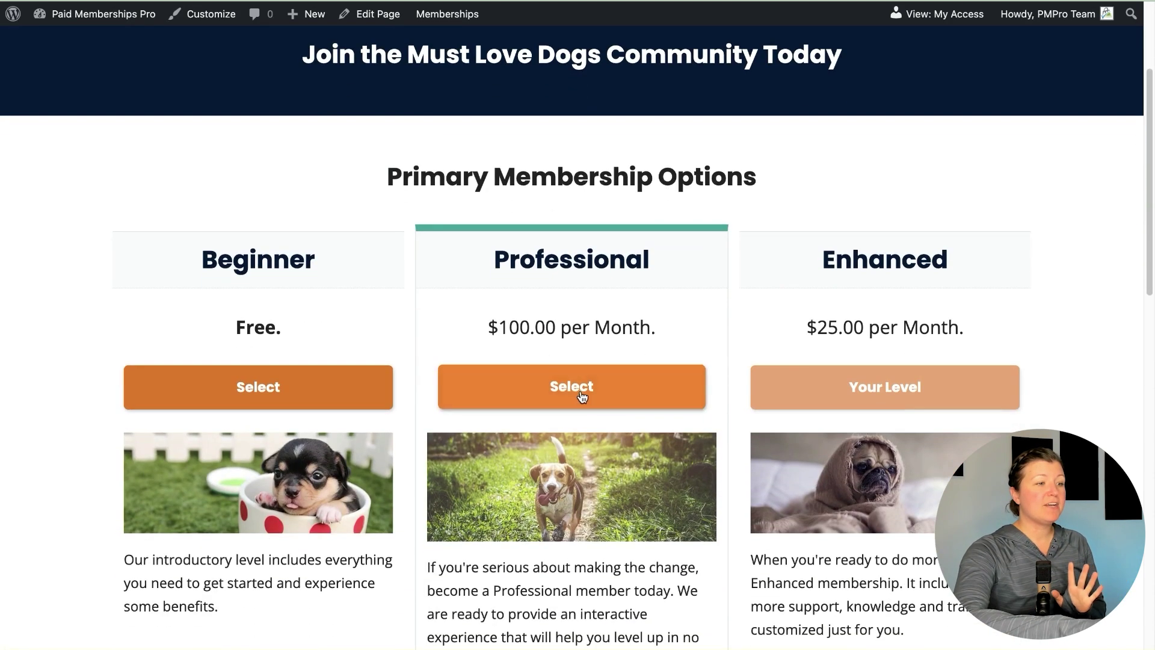
left_click(582, 392)
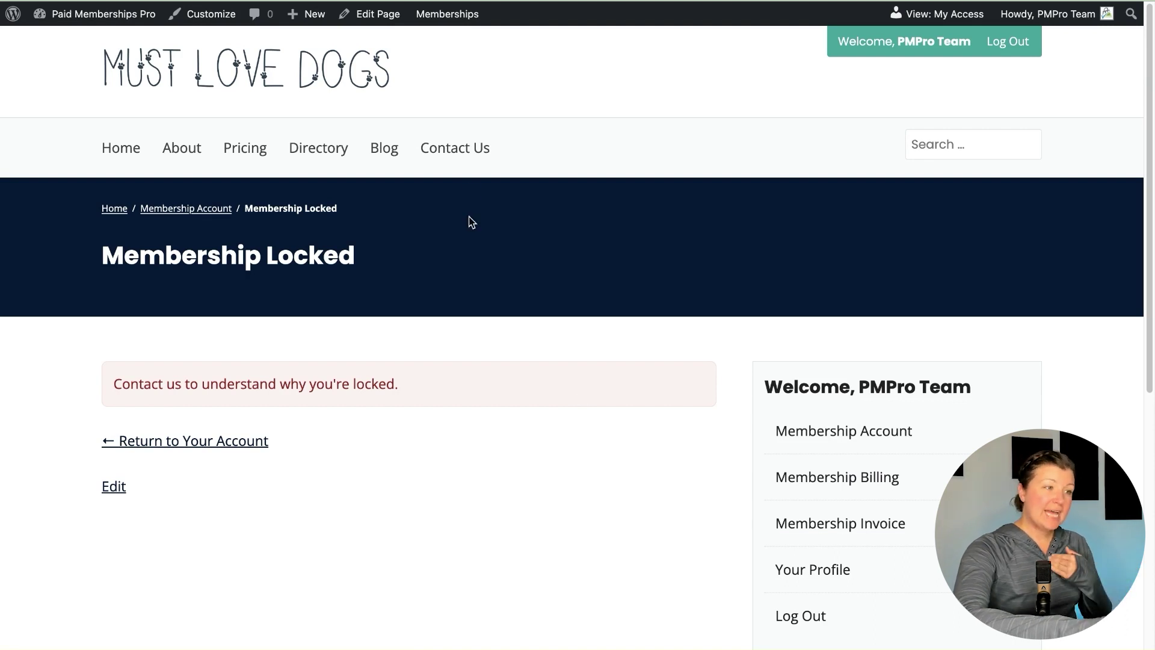
mouse_move(457, 17)
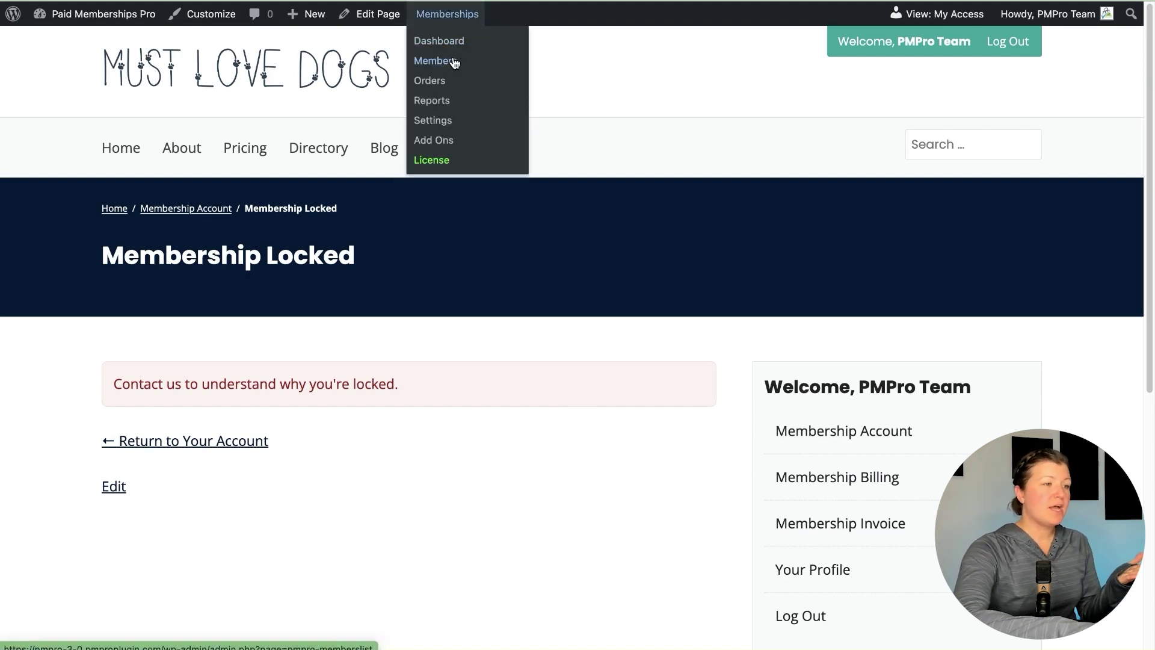
Filter the Members List to Locked and open the single Enhanced member for editing.
left_click(453, 62)
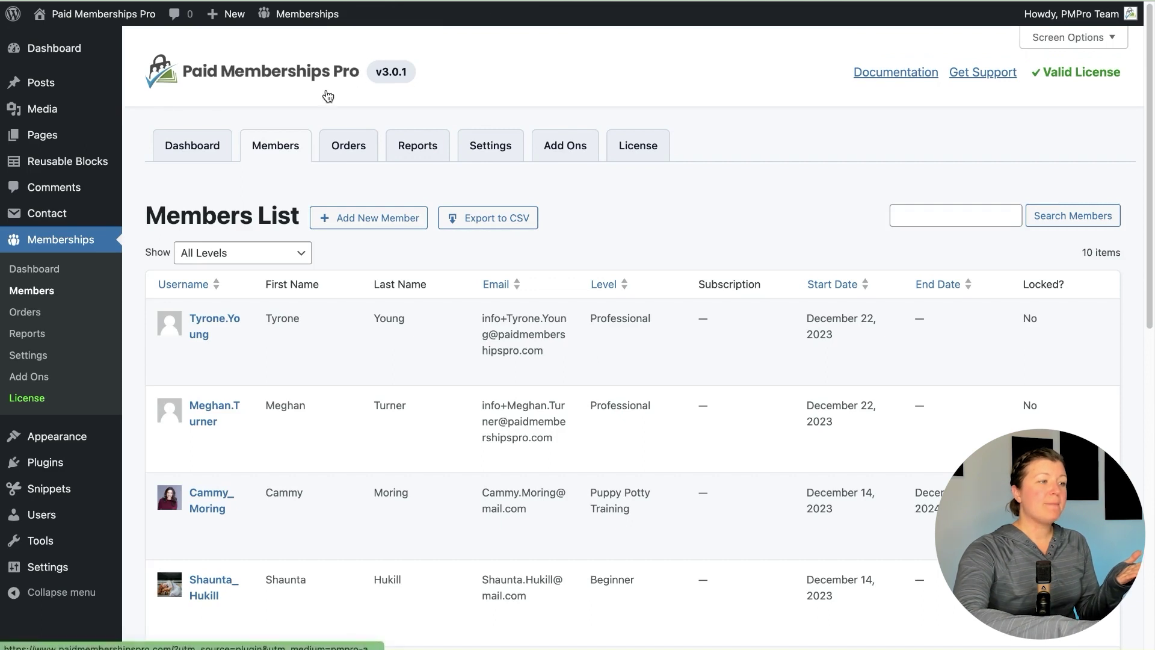
left_click(275, 254)
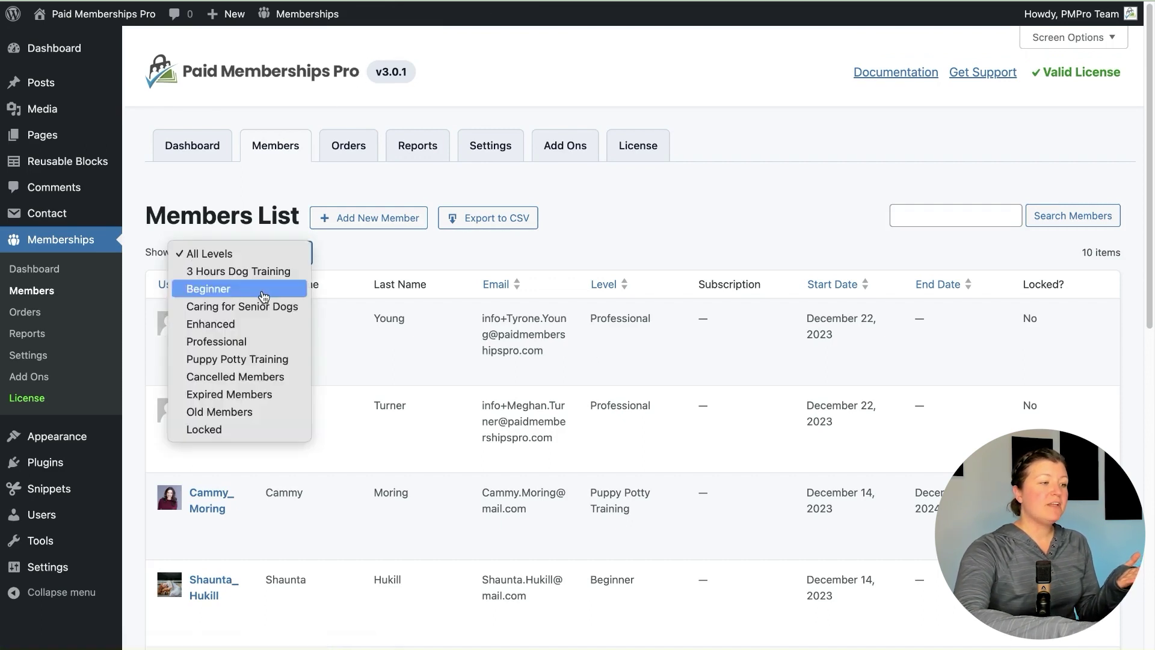
left_click(250, 432)
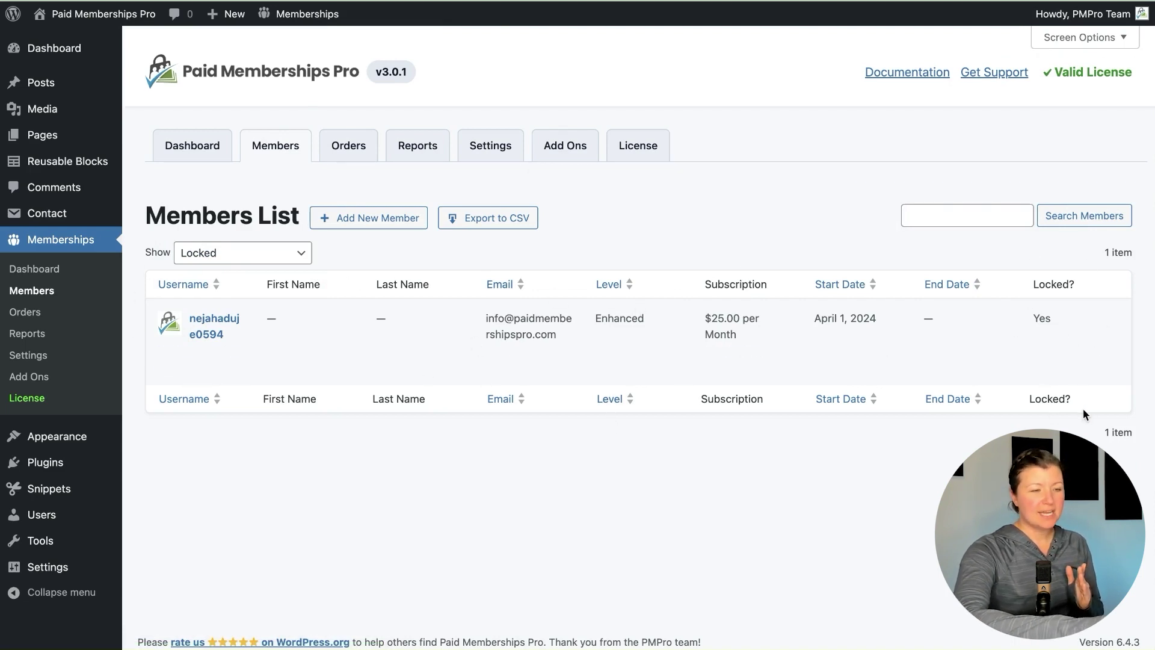
left_click(188, 354)
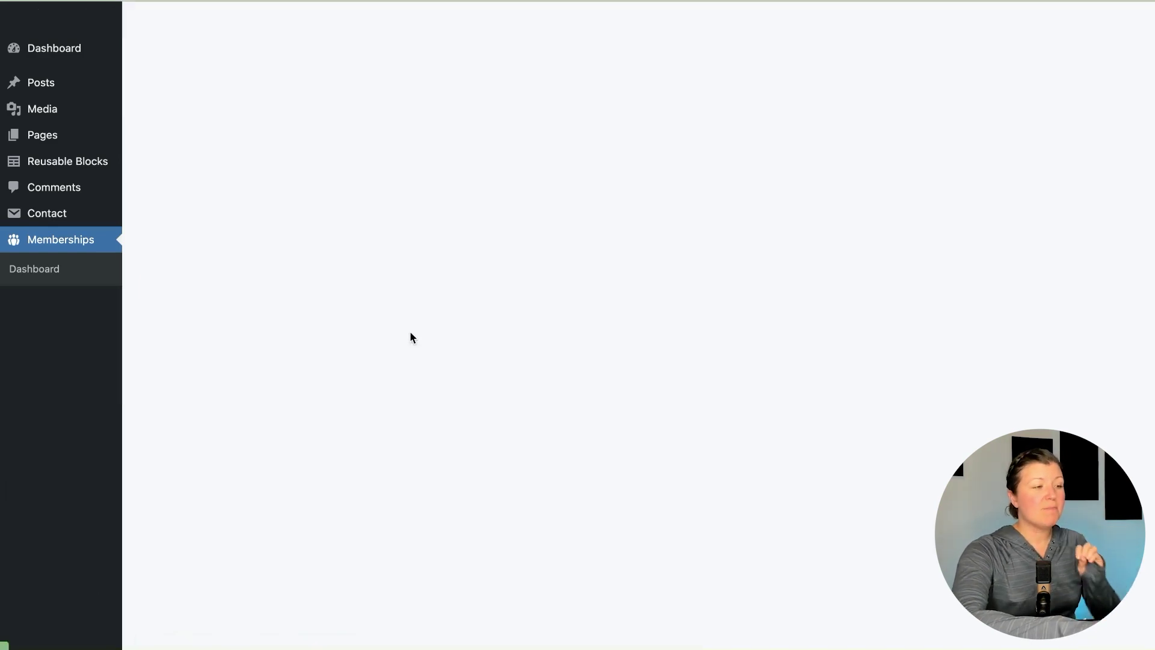
View the member's Enhanced lock expiring October 1, 2024 at 9:48 pm, then go back to Members.
left_click(231, 428)
left_click(229, 426)
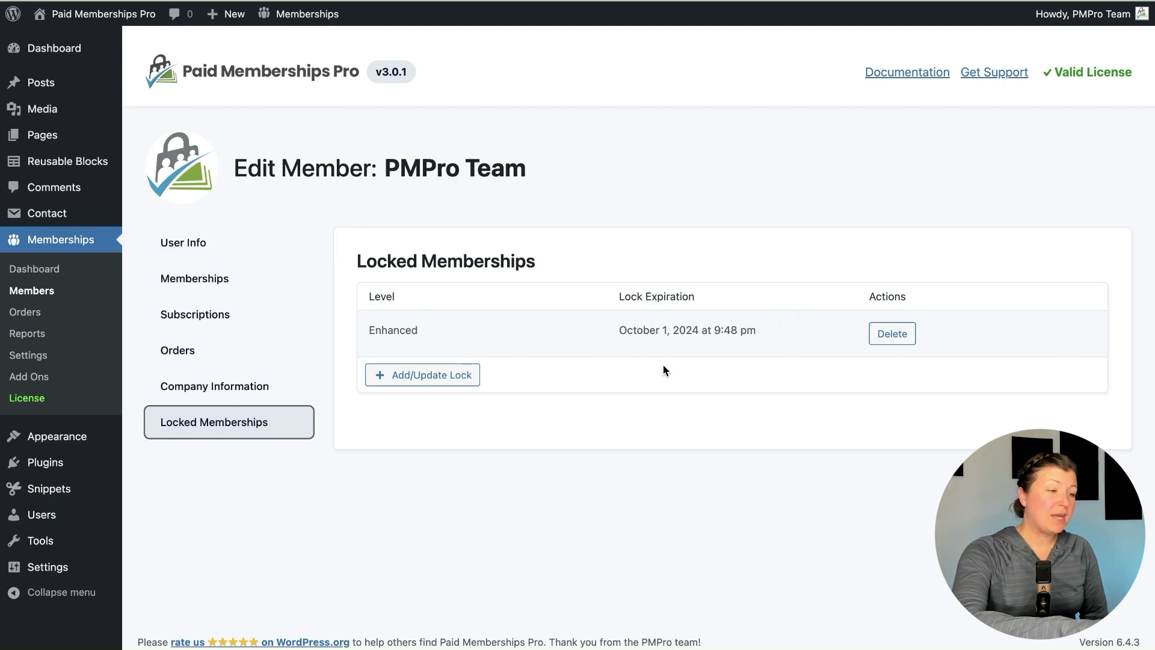
mouse_move(315, 15)
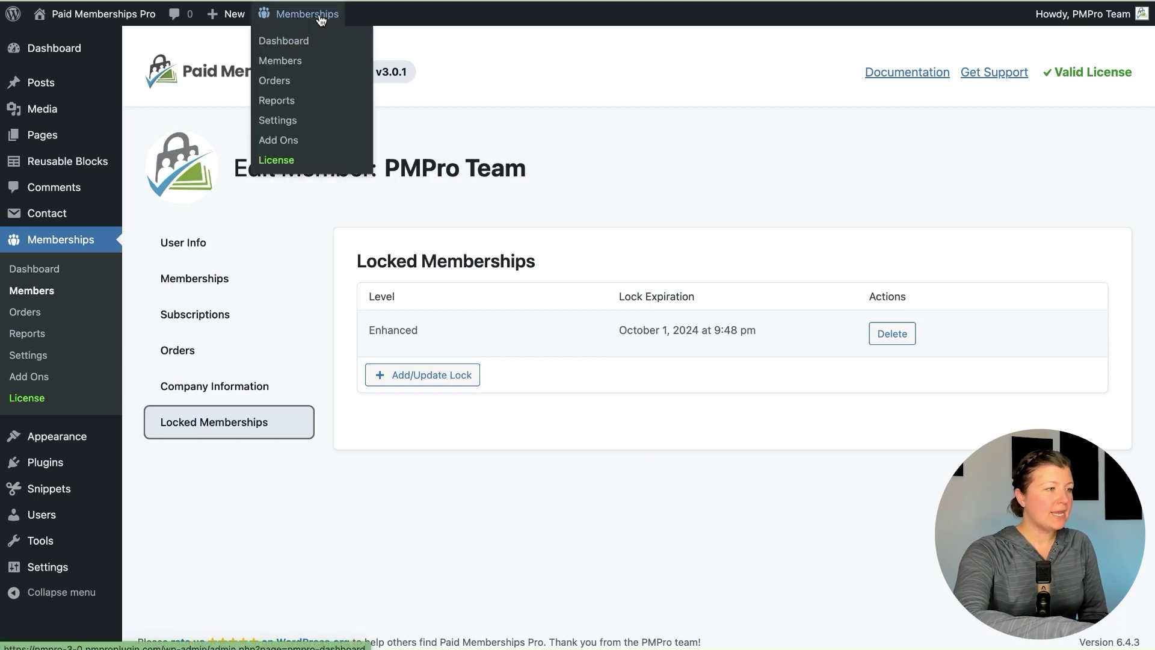
left_click(297, 62)
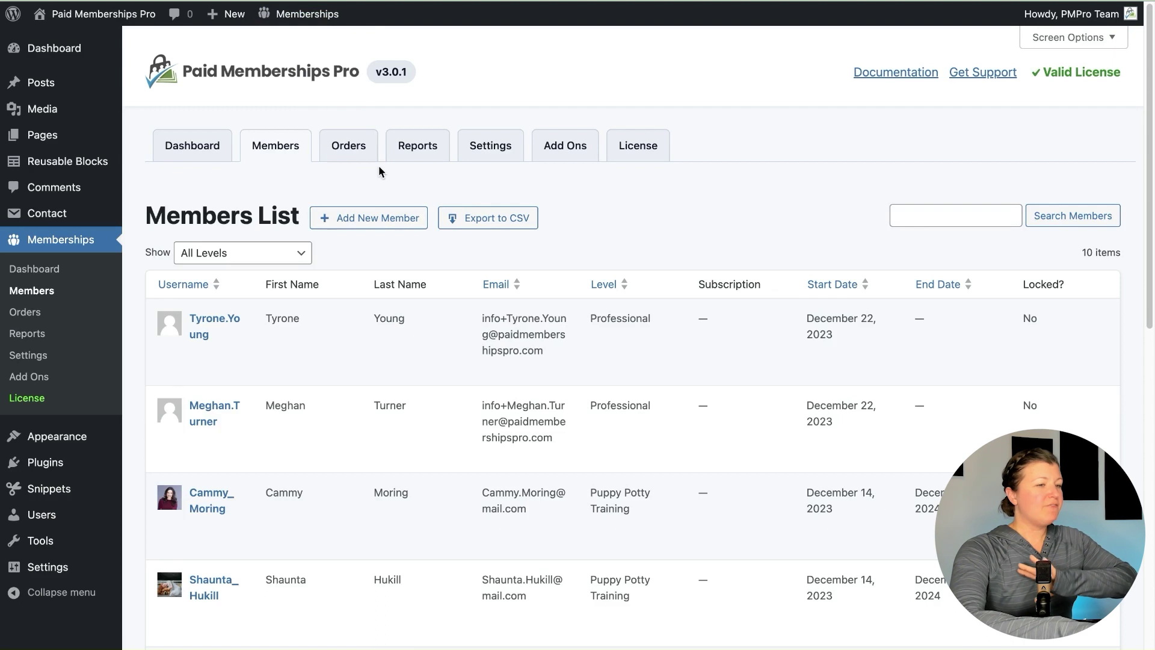
Open the Locked Memberships panel for the first-listed member and start a new lock.
scroll(378, 171, "down", 2)
left_click(199, 303)
left_click(227, 418)
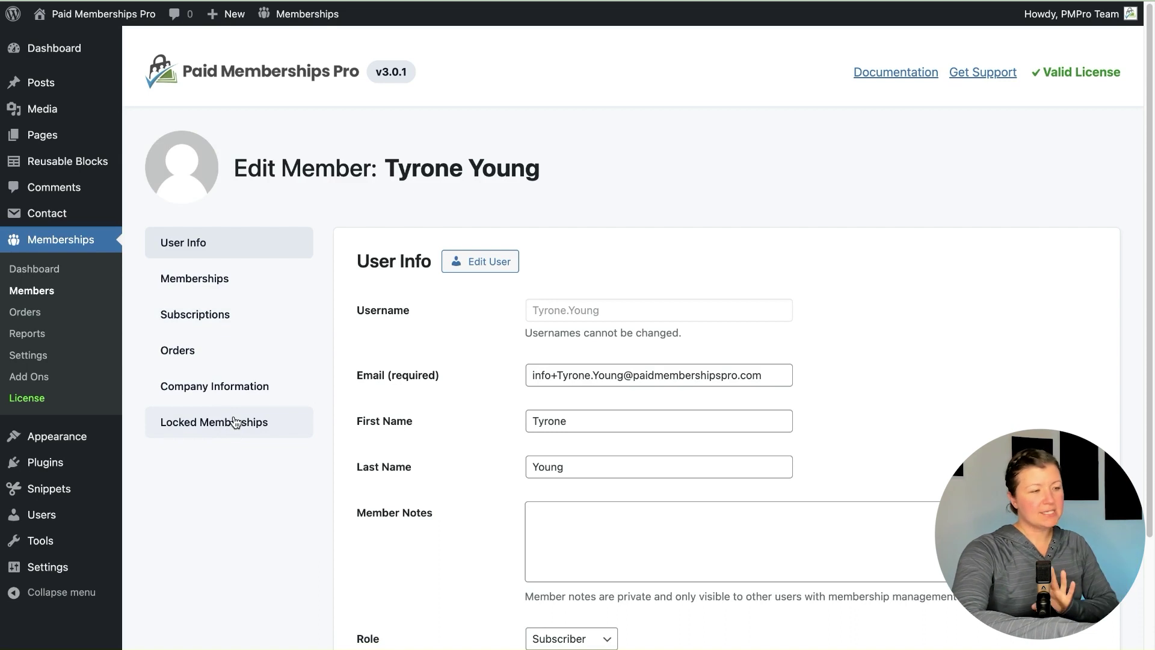
left_click(234, 421)
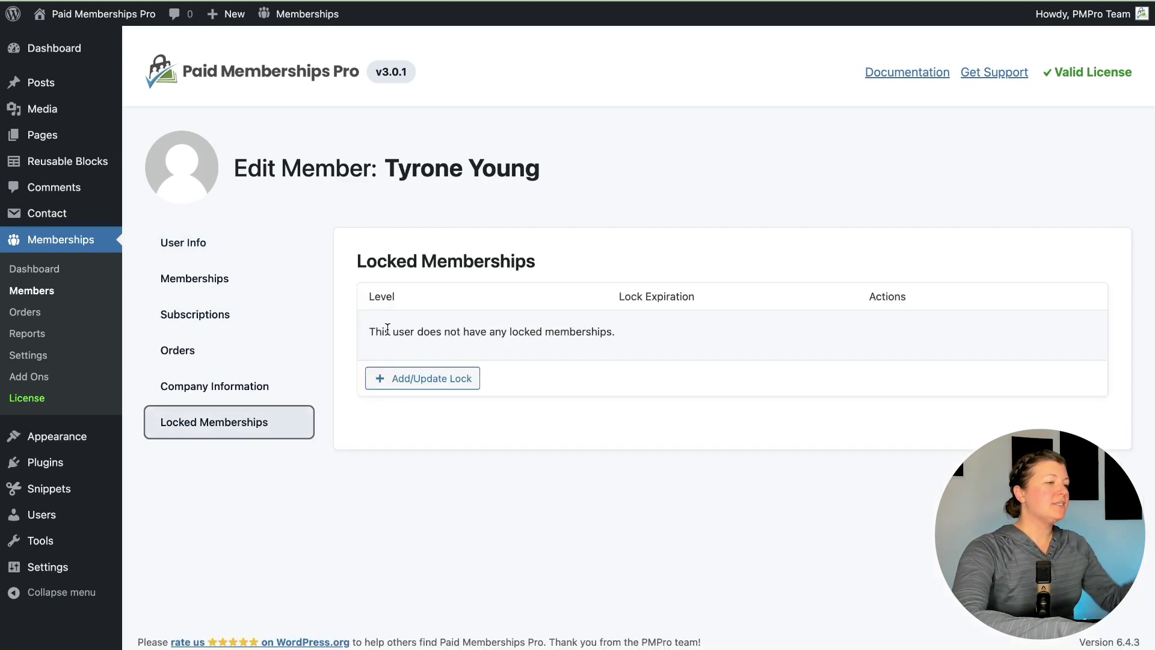
left_click(438, 388)
scroll(521, 484, "down", 1)
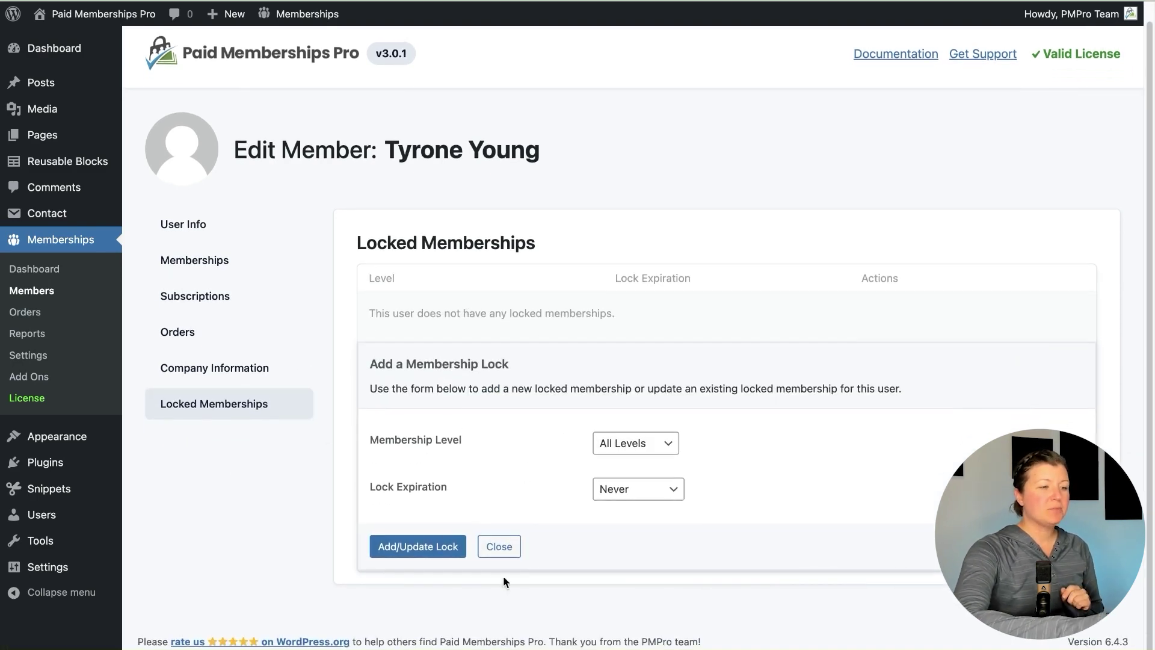
Lock the Professional level with a specific-date expiration of May 1, 2025 at 9:50 pm.
left_click(638, 443)
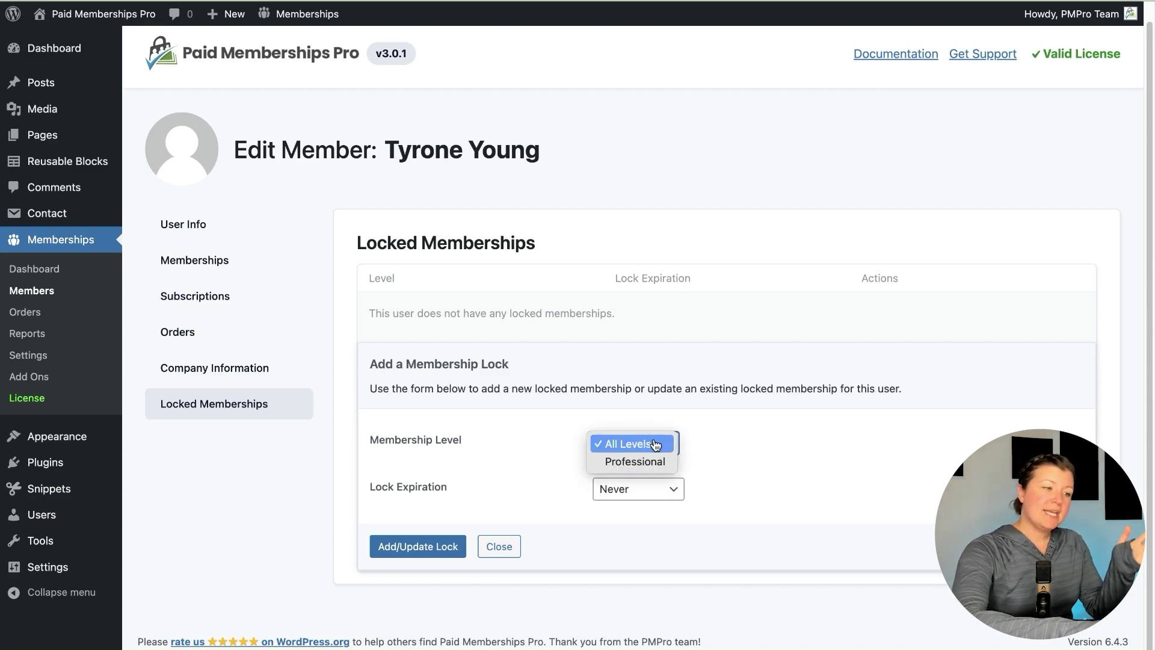
left_click(656, 445)
left_click(667, 491)
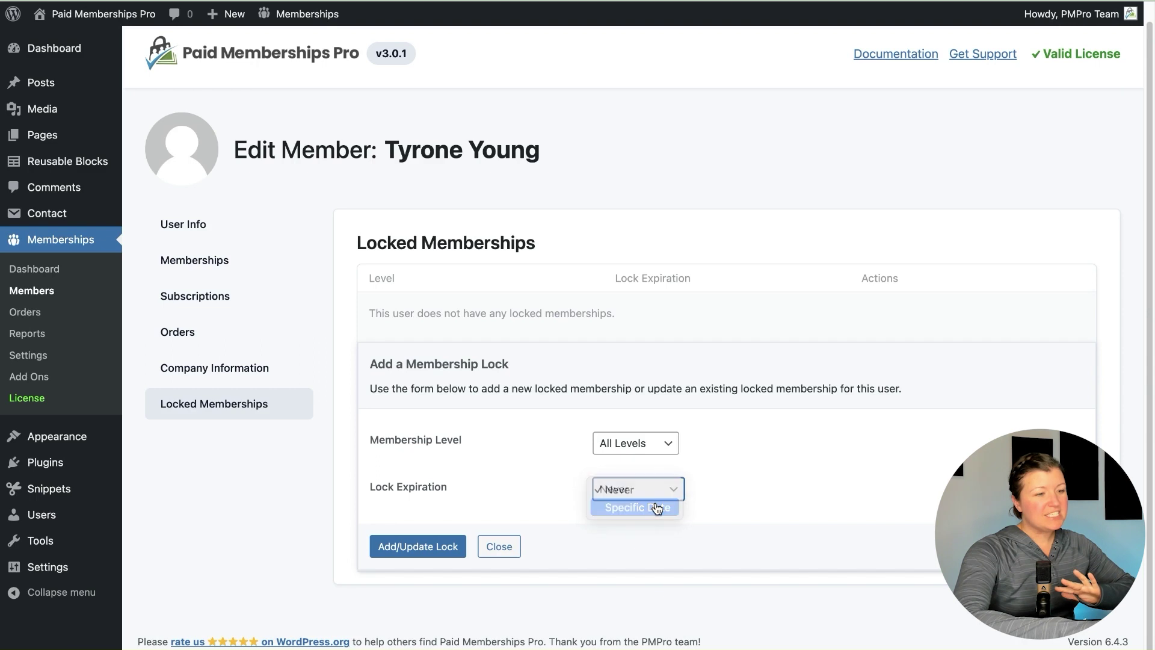
left_click(638, 507)
left_click(636, 443)
left_click(632, 459)
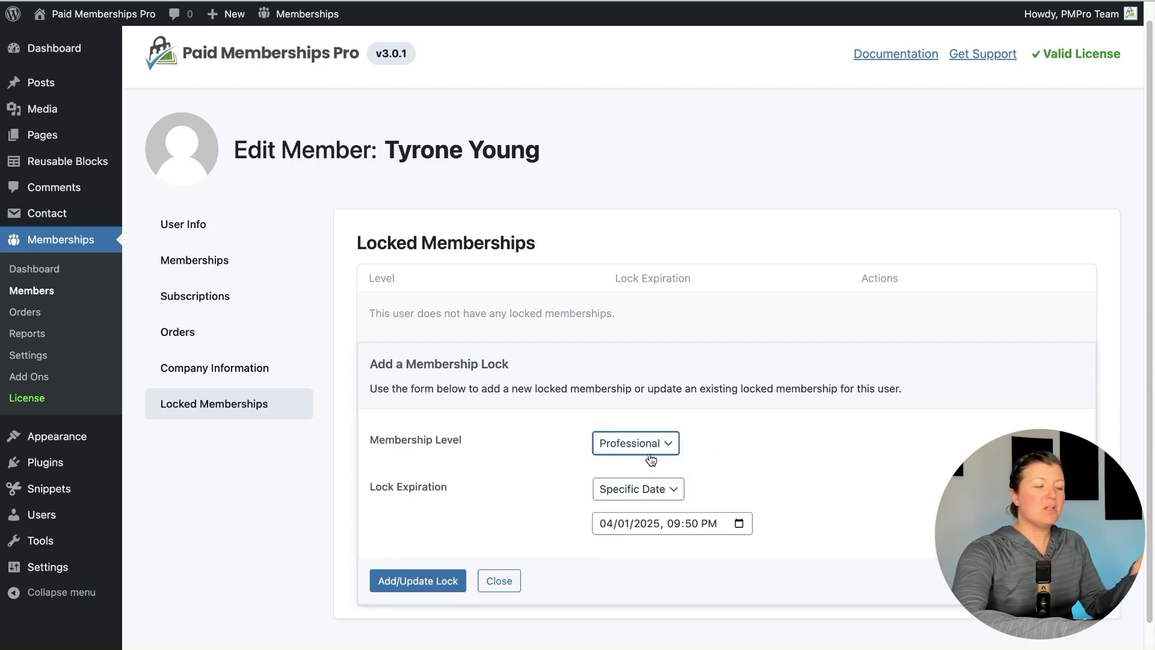
left_click(603, 524)
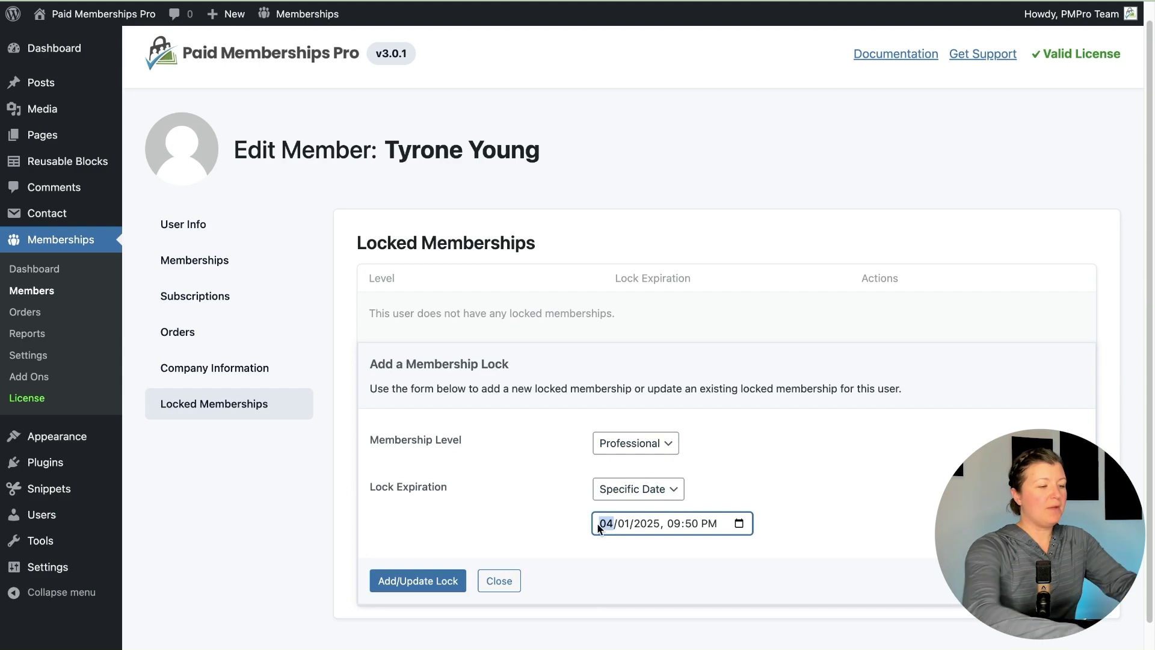
left_click(835, 464)
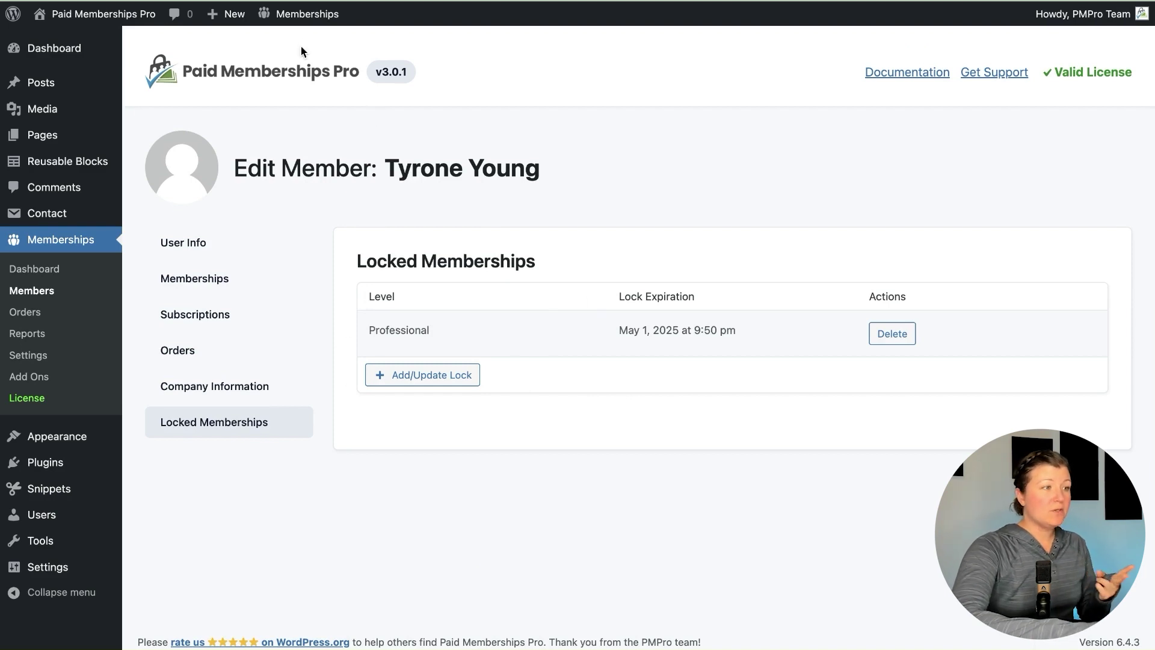
mouse_move(311, 19)
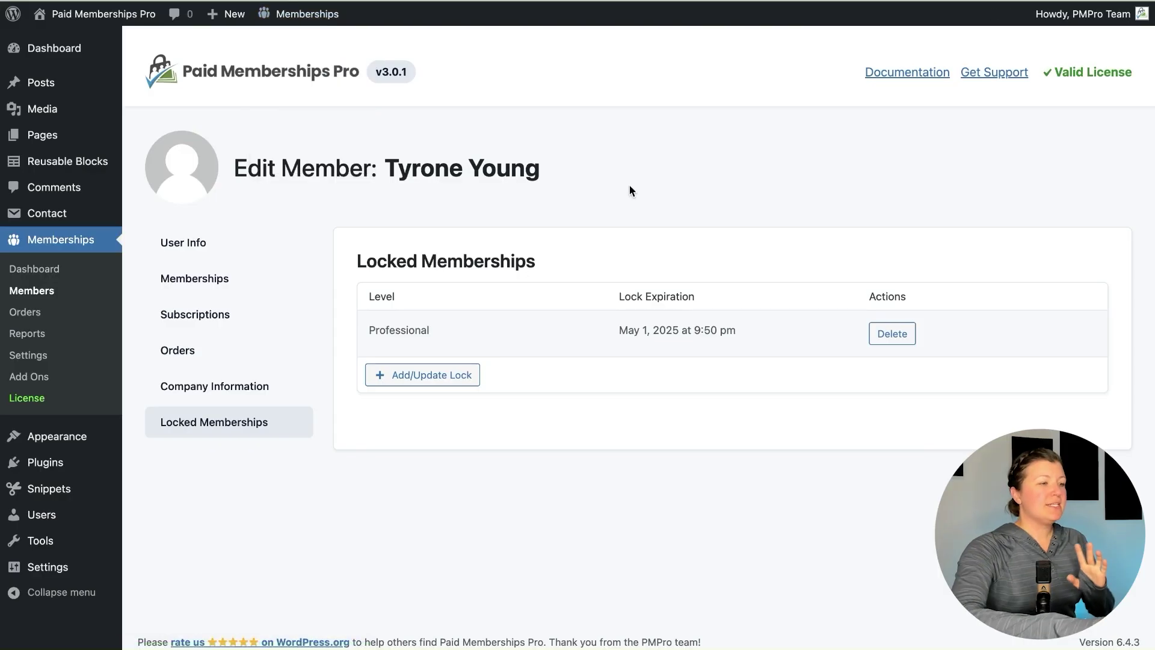
Add an All Levels lock expiring on the specific date 04/15/2025 at 9:51 PM.
left_click(415, 375)
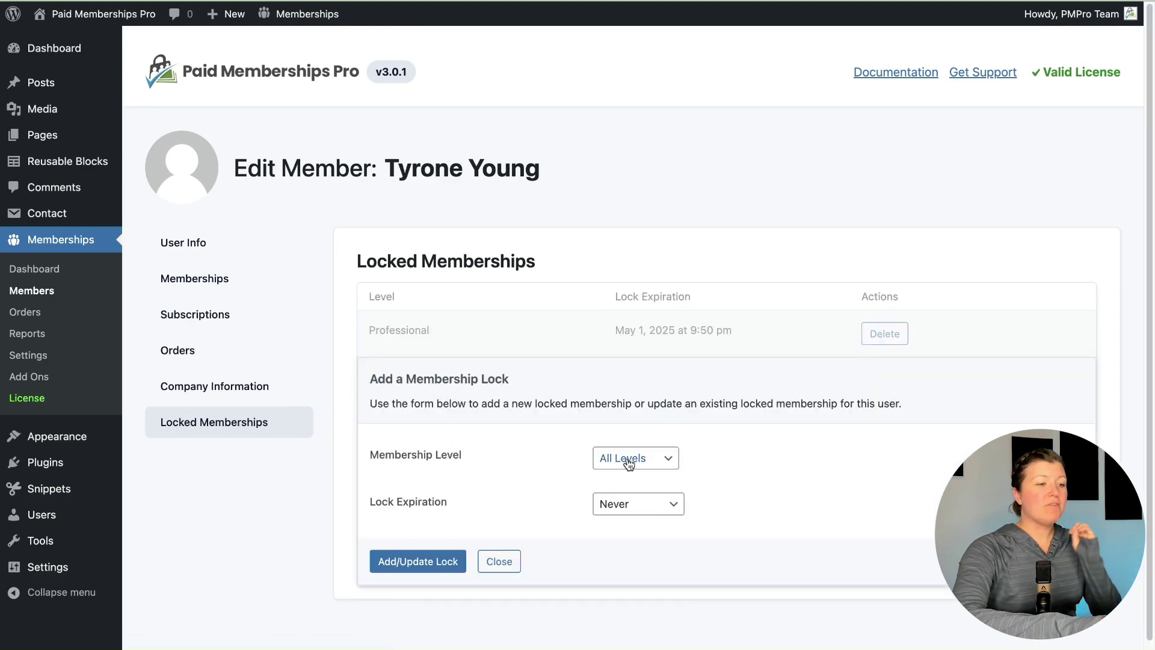
left_click(655, 508)
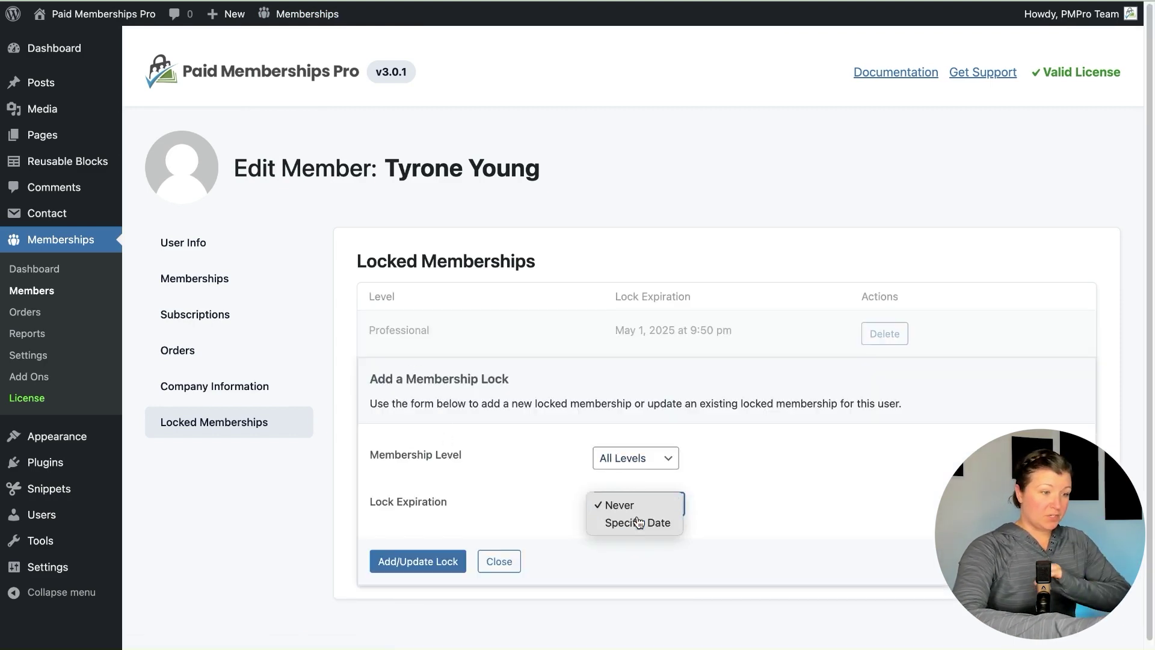
left_click(619, 523)
left_click(623, 545)
type("15/2025, 09:51 PM")
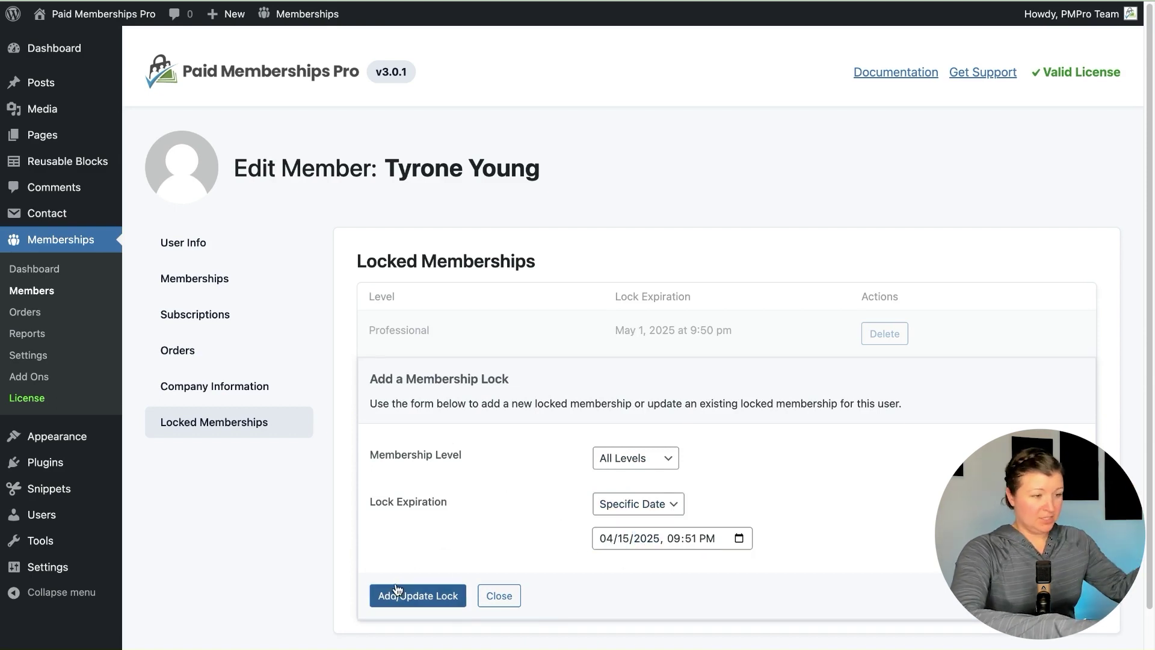
left_click(394, 595)
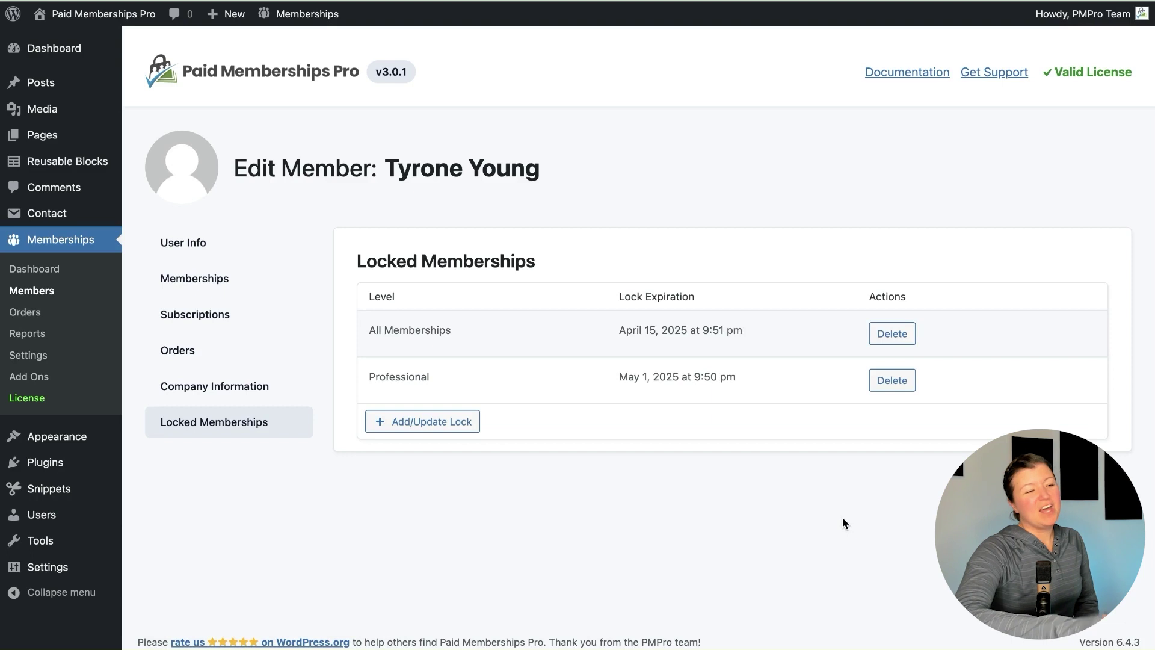